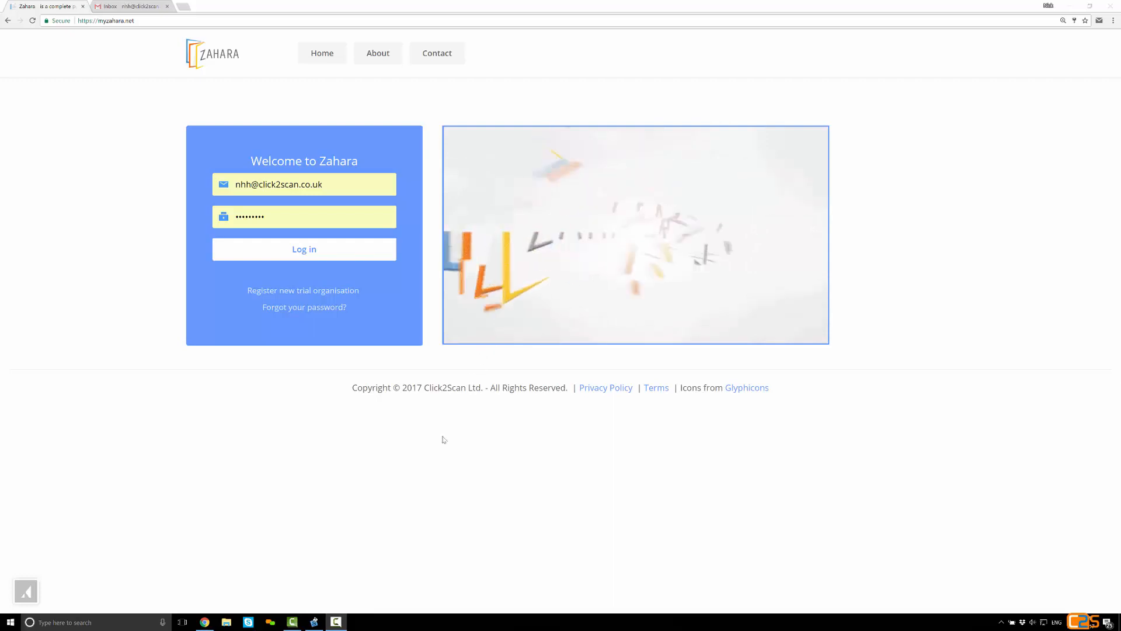
Switch to SmartSoft Invoices and load all seven PDF invoices from the Test Batch folder
click(321, 620)
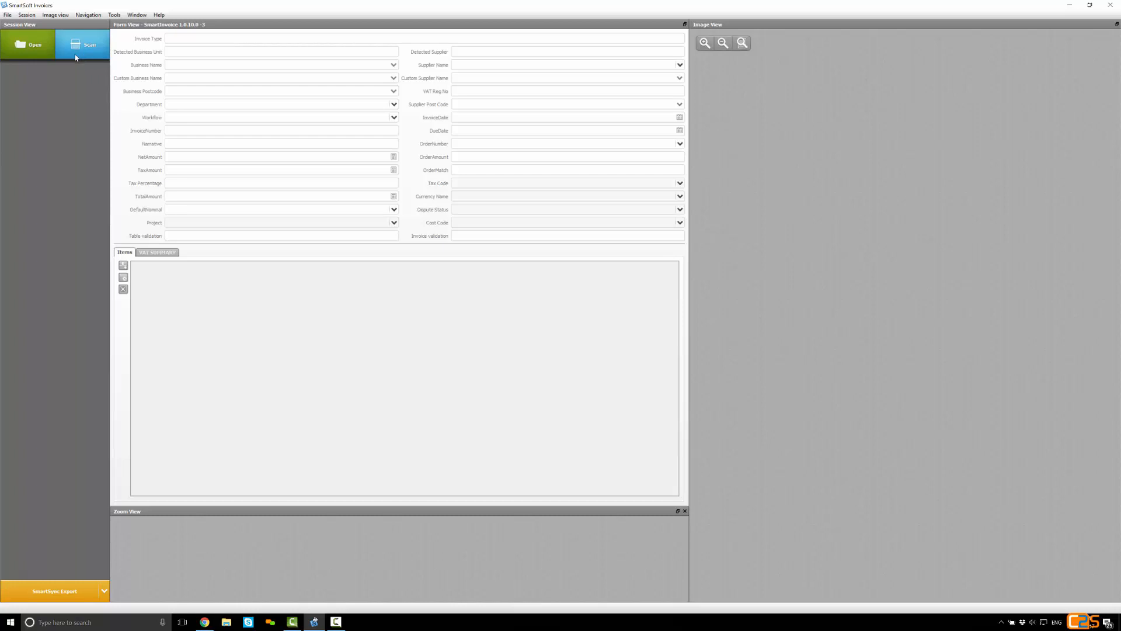
click(36, 45)
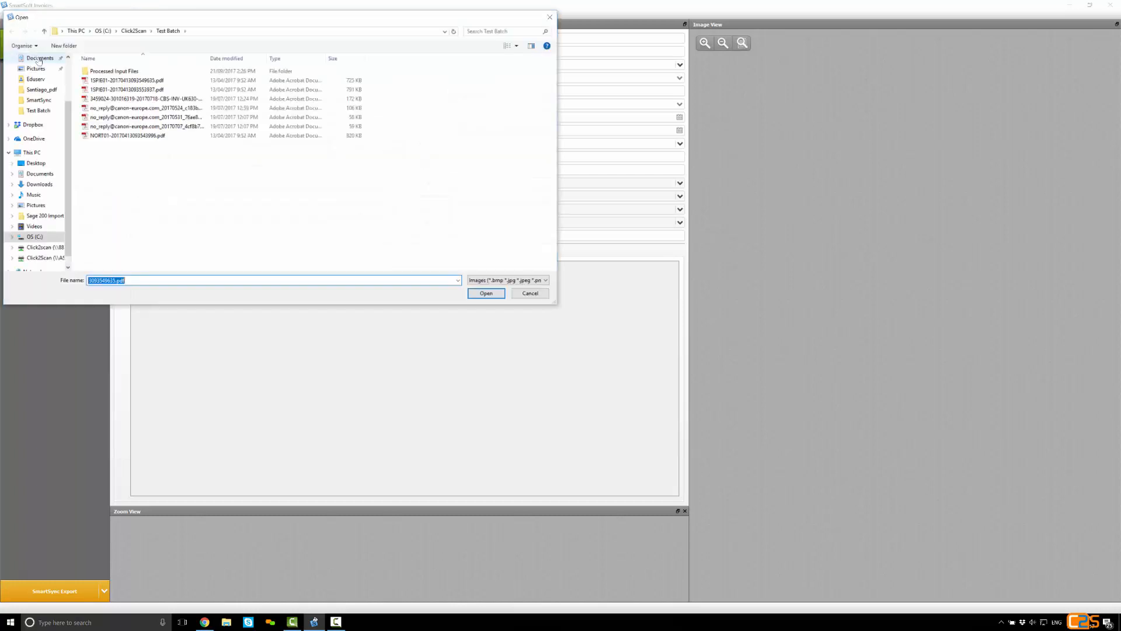
drag(145, 154, 117, 75)
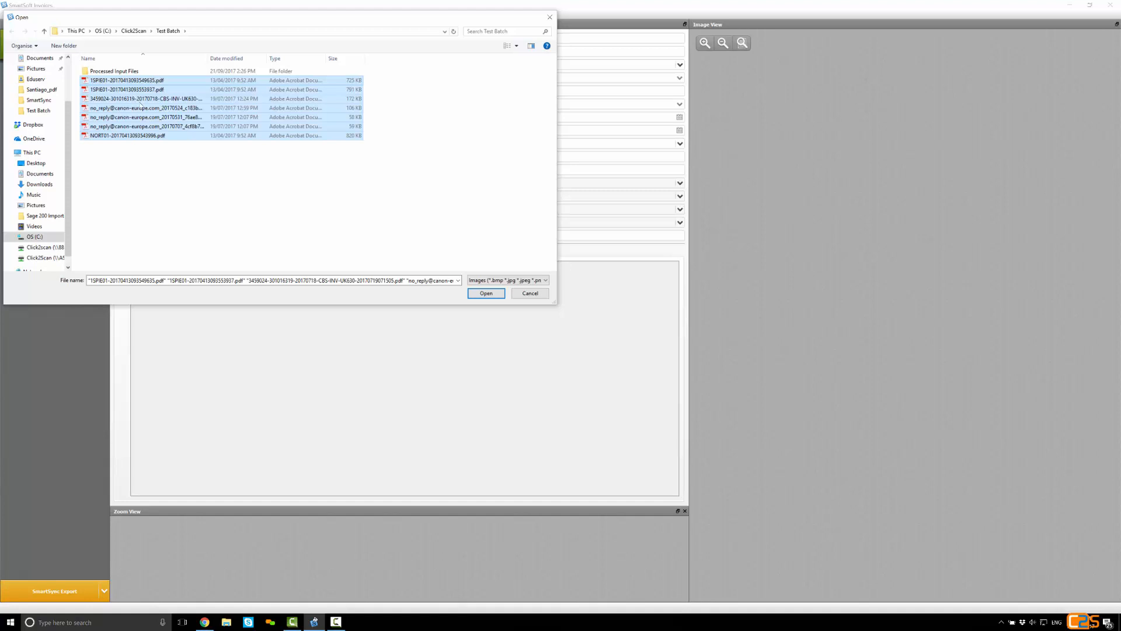
click(479, 293)
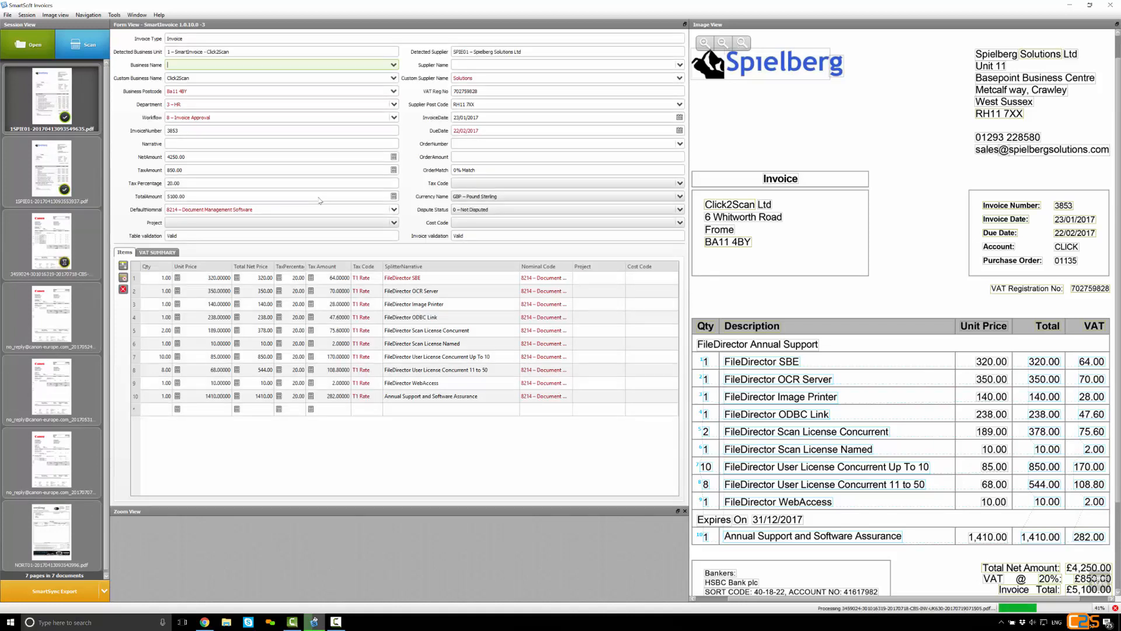
Review the first Spielberg invoice's business and supplier fields, and look at the Canon invoice addressed to Edge Tech Ltd
click(208, 79)
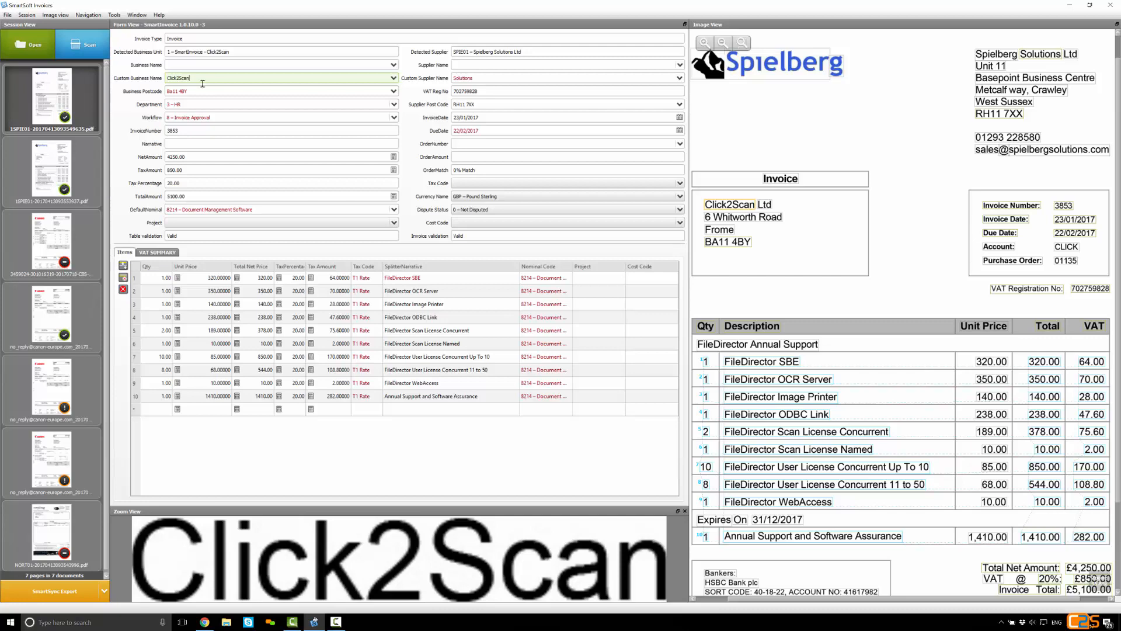
click(72, 229)
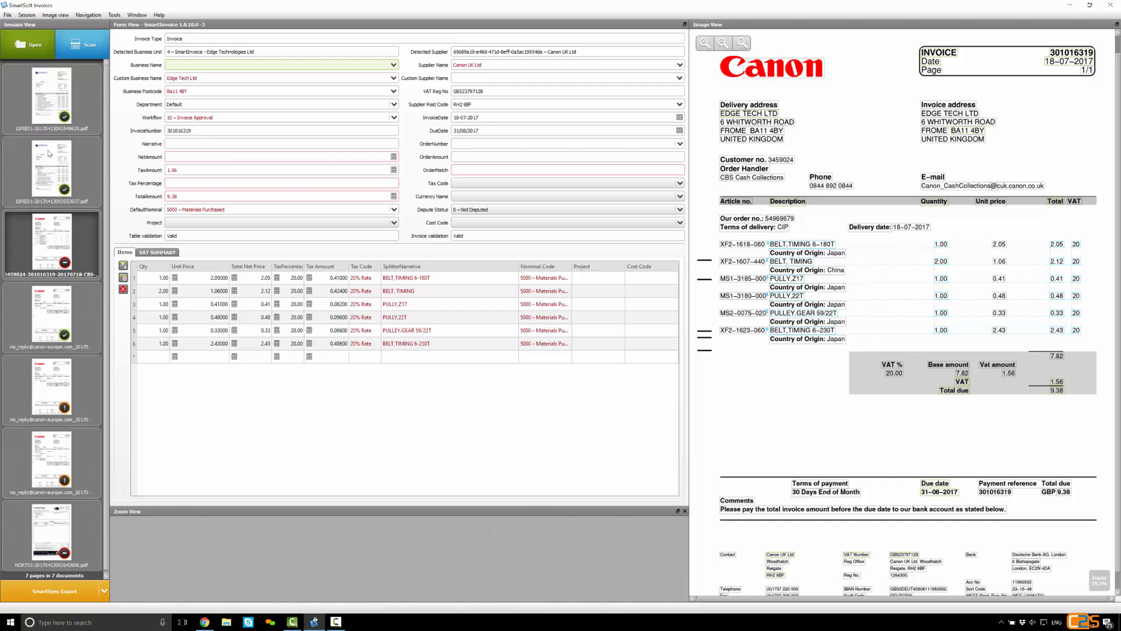
click(60, 127)
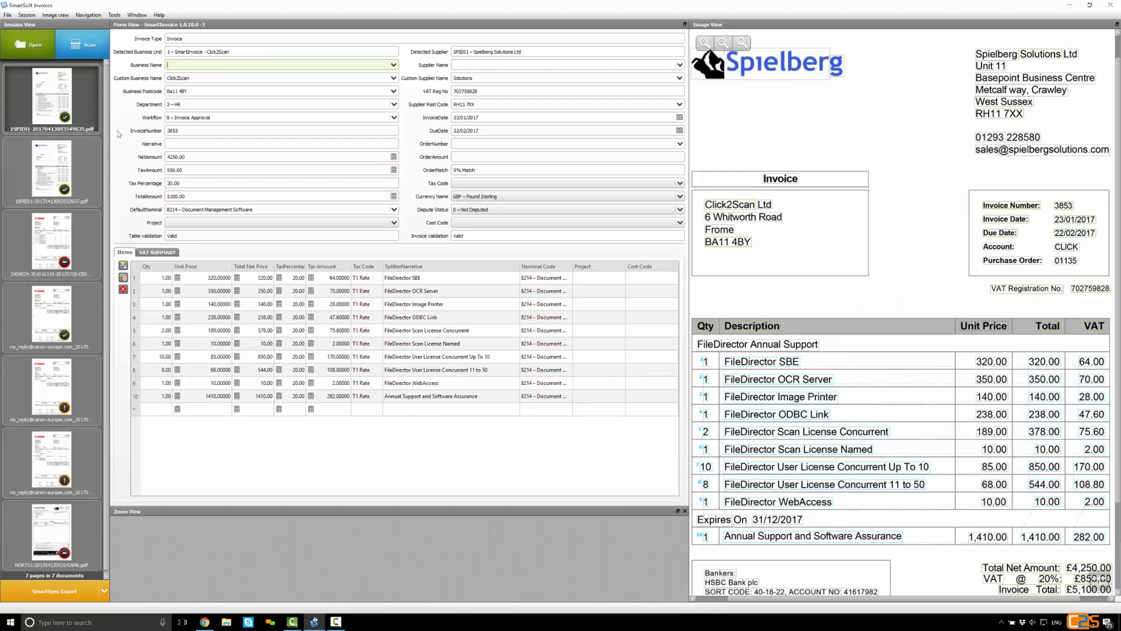
click(240, 53)
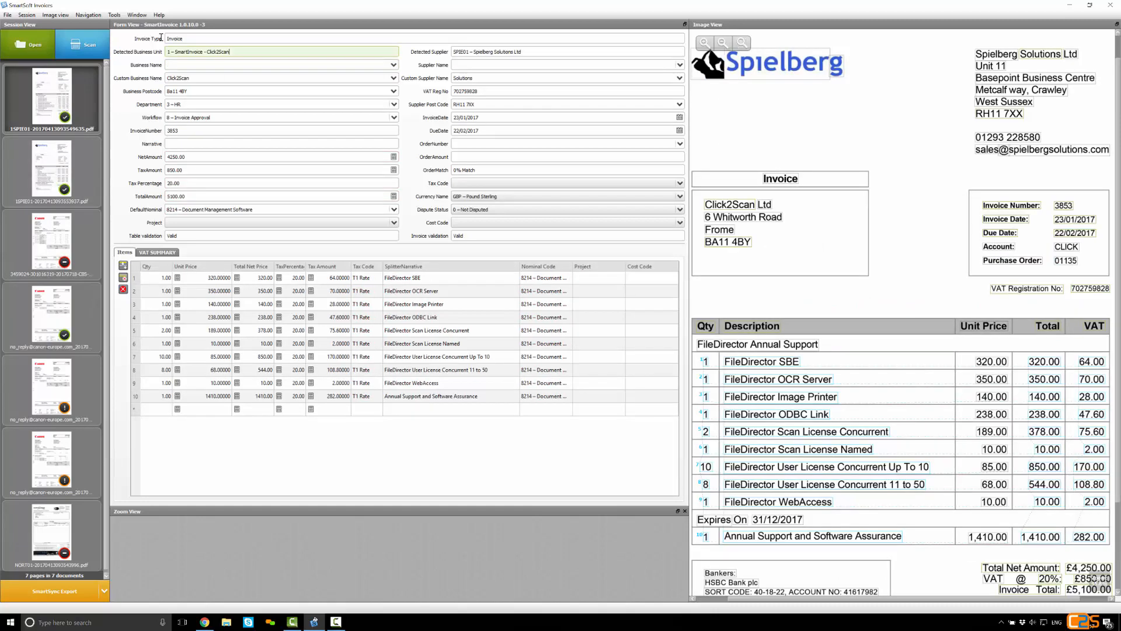
click(474, 52)
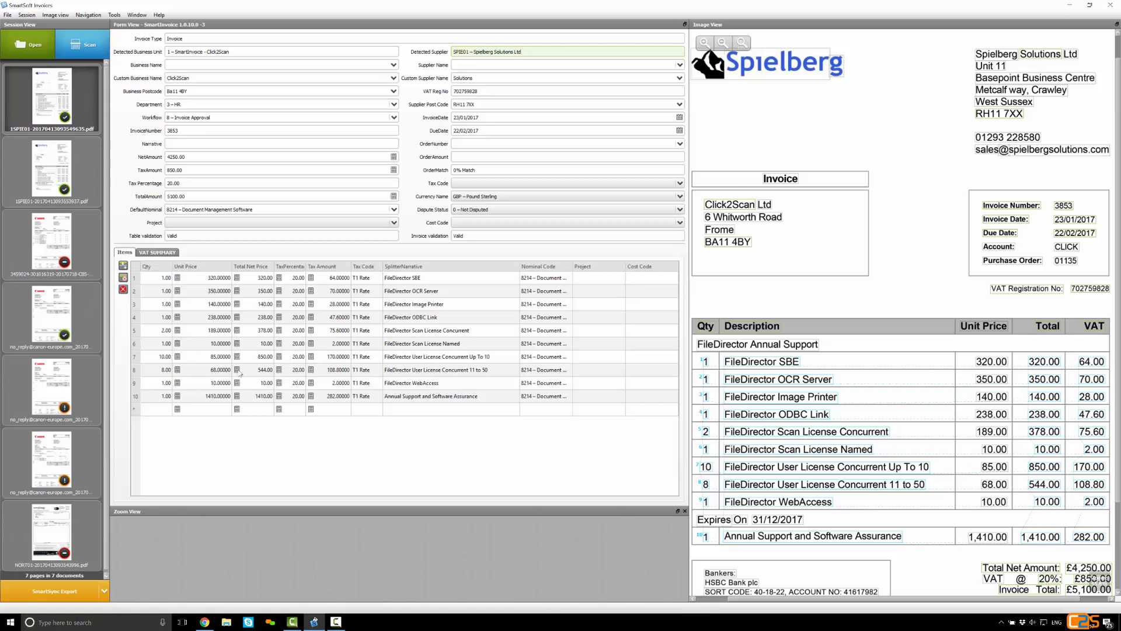
Clear the Spielberg invoice's line items and capture the first line from the image: quantity 1, FileDirector SBE, total 320.00, VAT 64.00
click(123, 288)
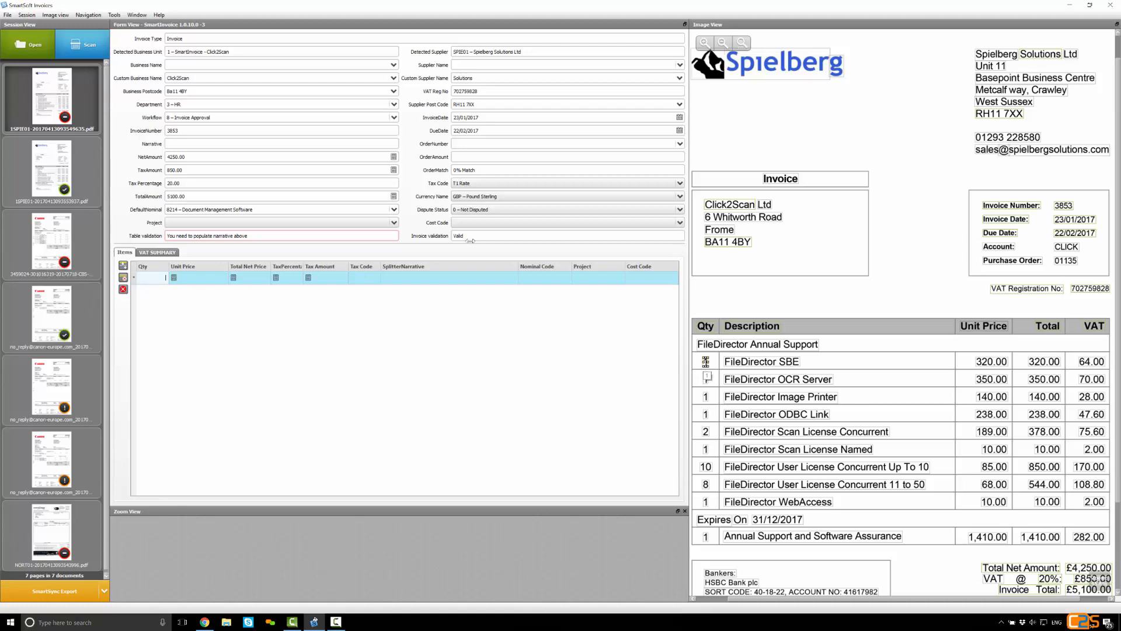
click(706, 362)
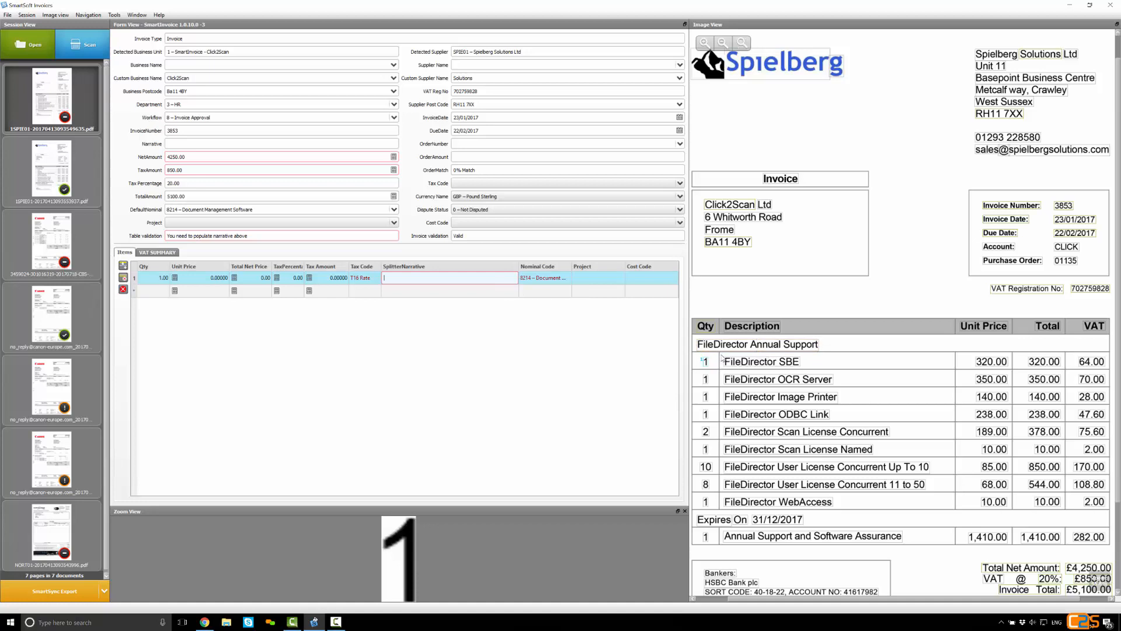
drag(722, 356, 953, 367)
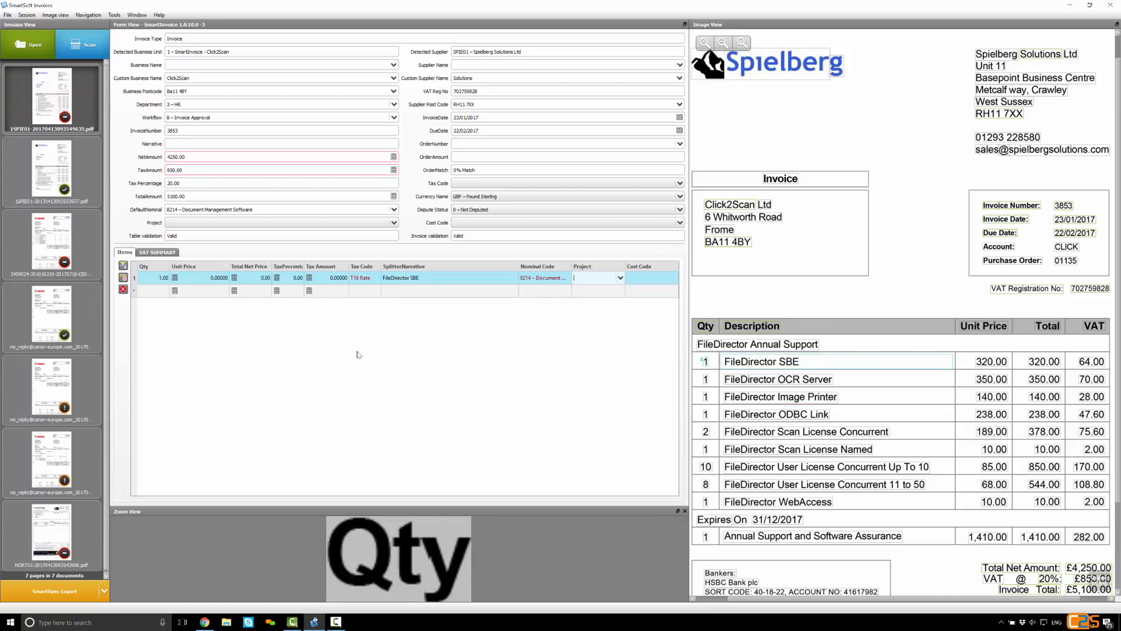
click(267, 280)
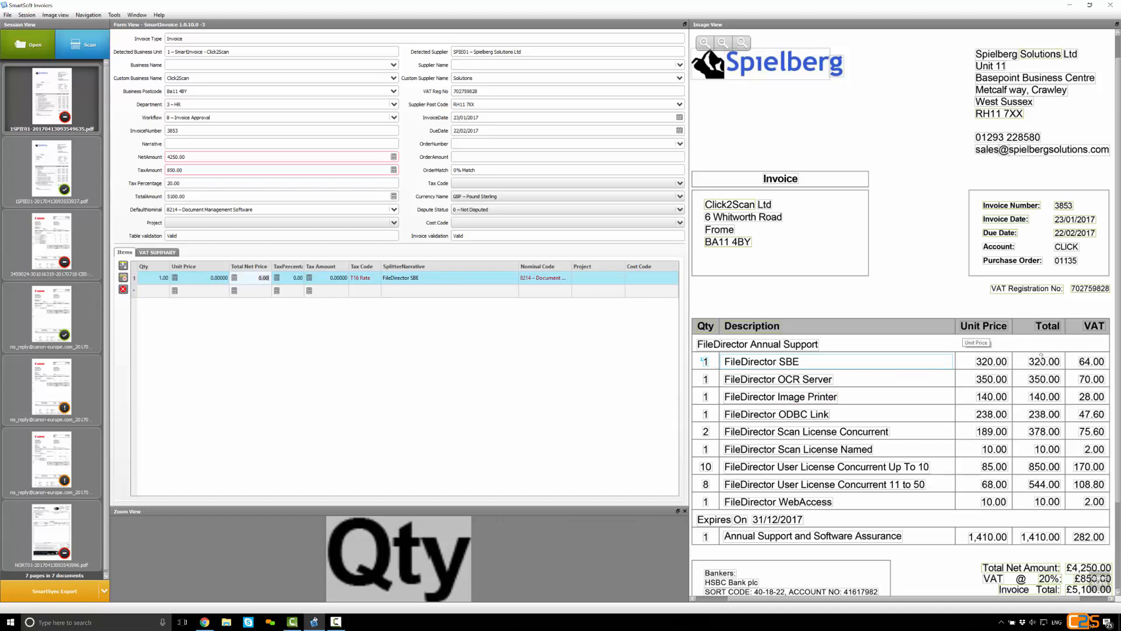
click(1045, 362)
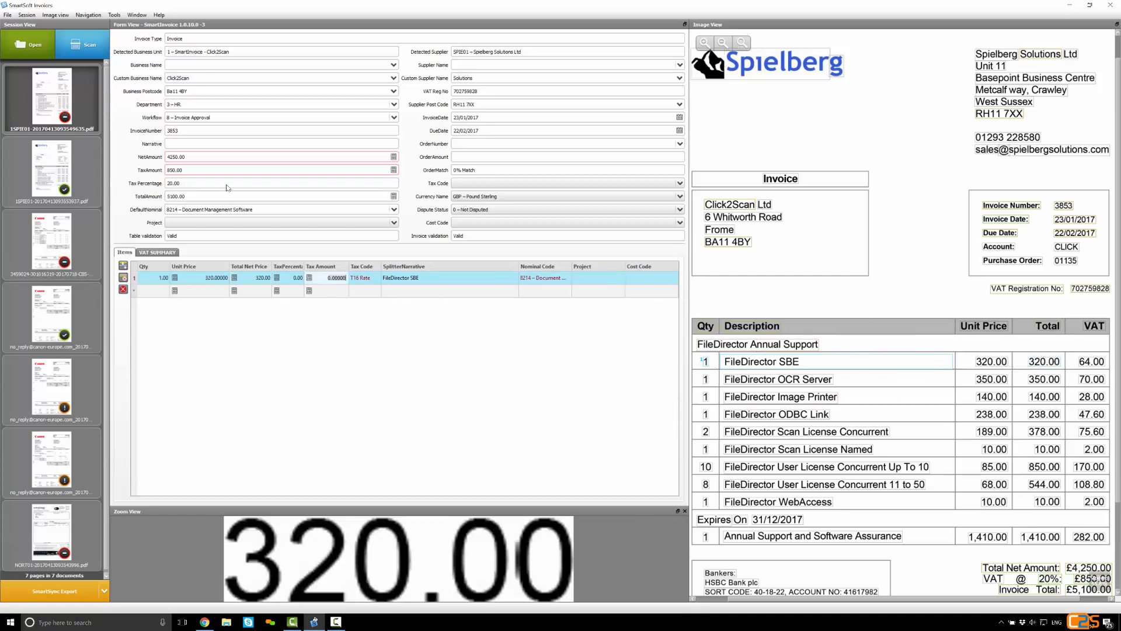
click(1091, 361)
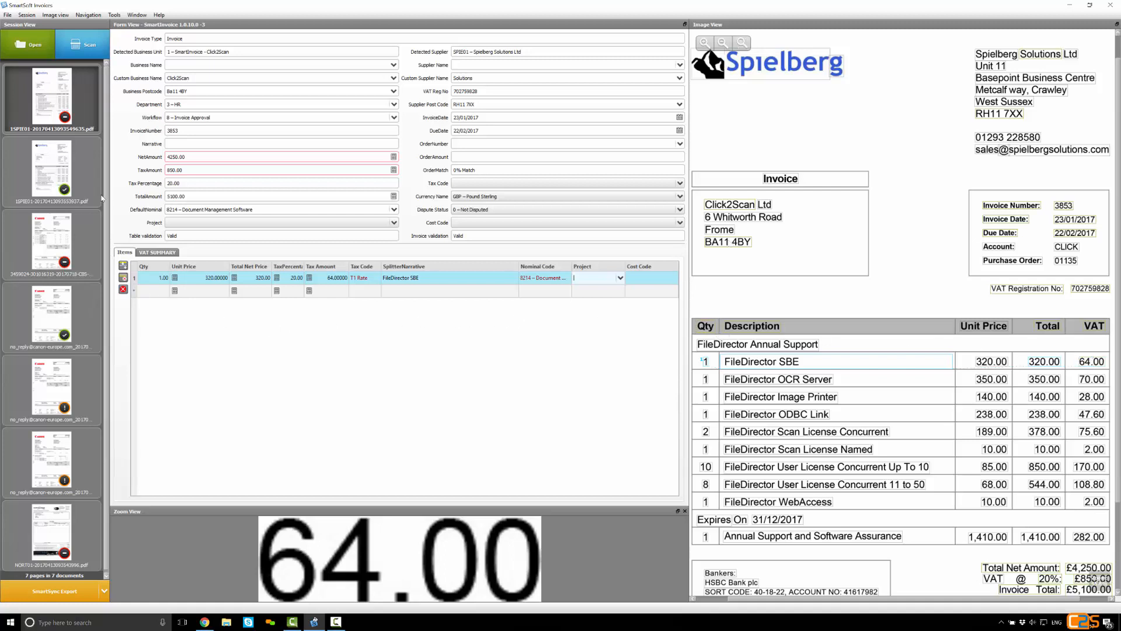
Move to a new item row and capture the FileDirector OCR Server quantity of 1 to fill in the remaining lines
key(Tab)
key(Tab)
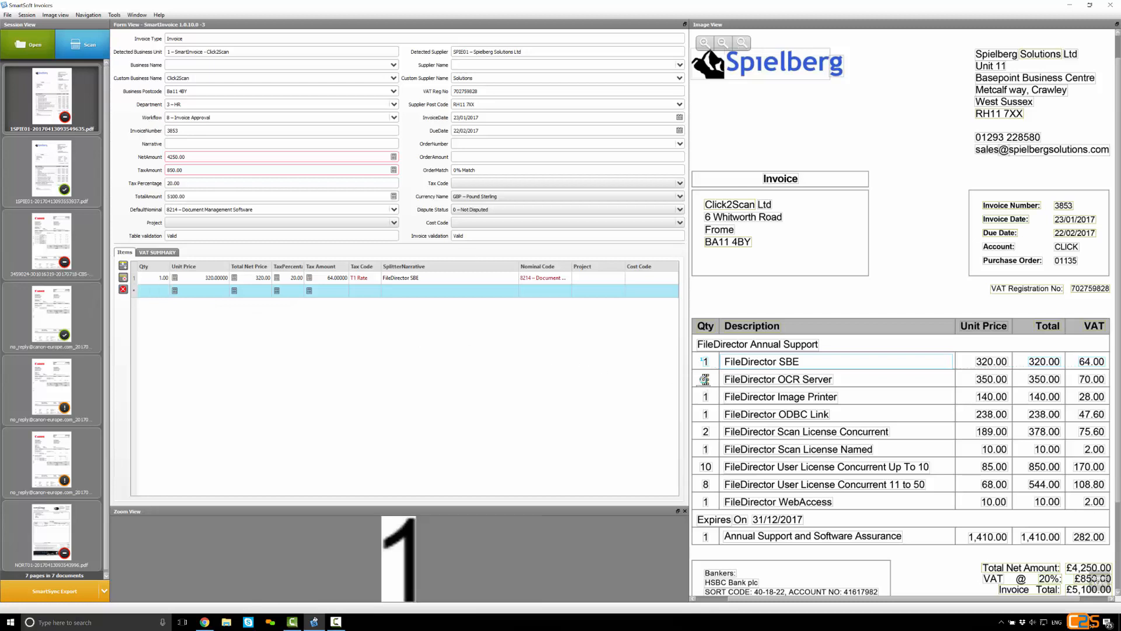
click(705, 379)
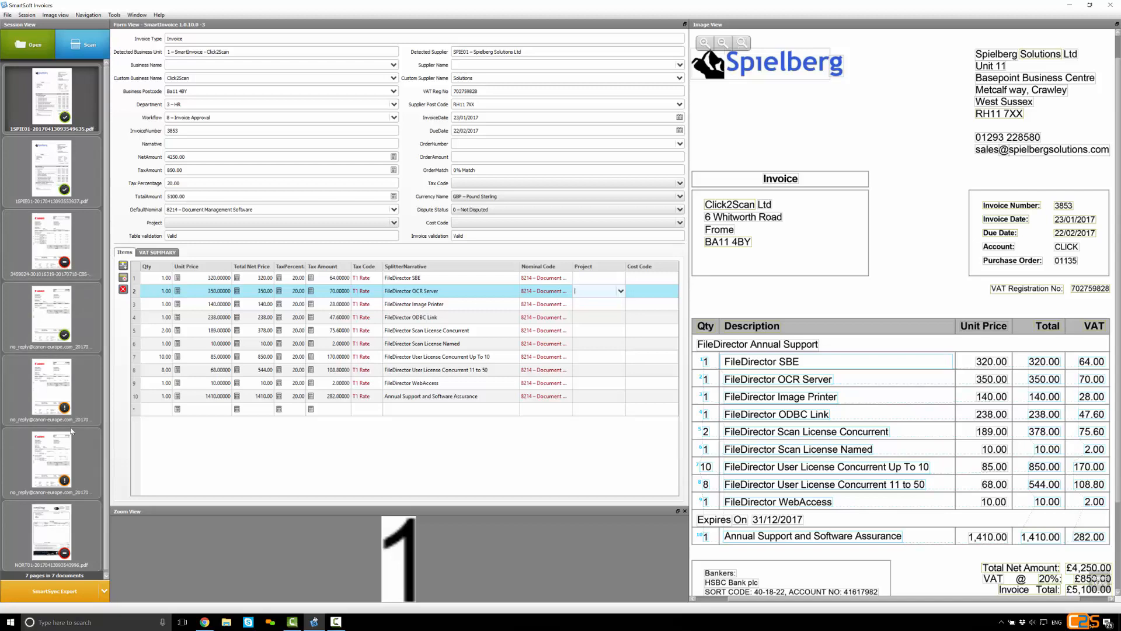
Set the net amount of the Canon invoice for Edge Tech Ltd to the 7.82 base amount from its image
click(42, 253)
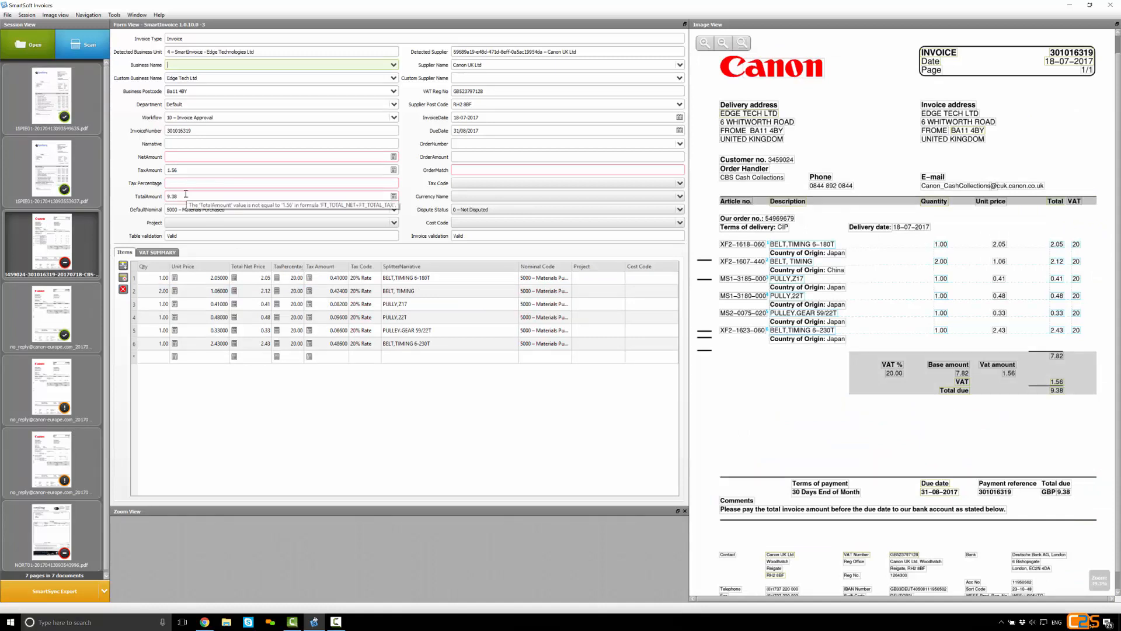
click(190, 159)
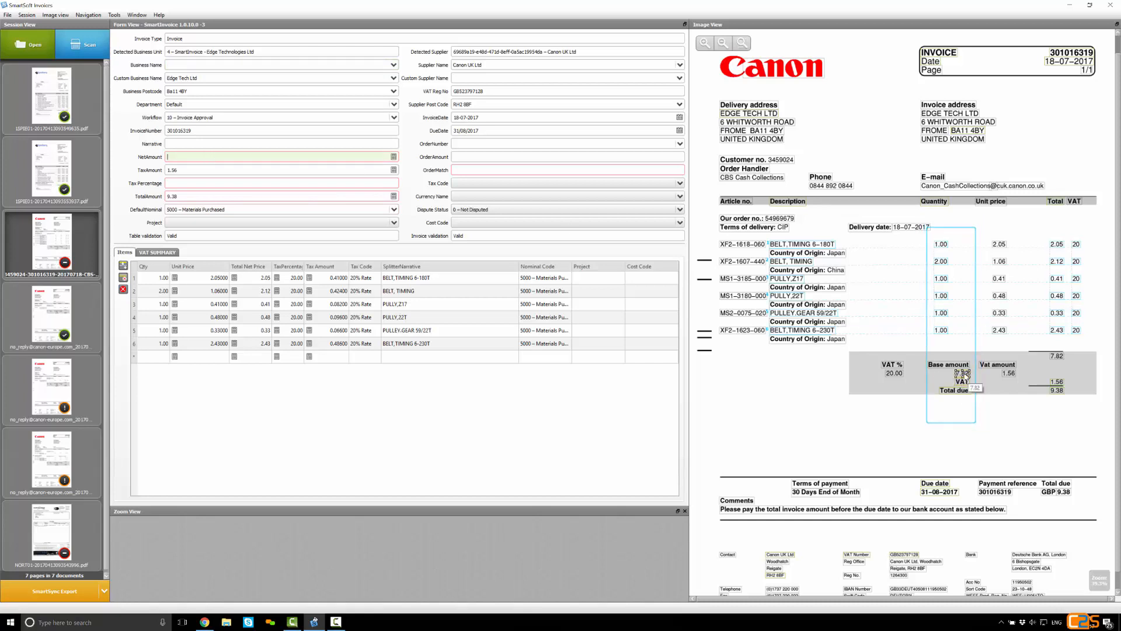
click(962, 374)
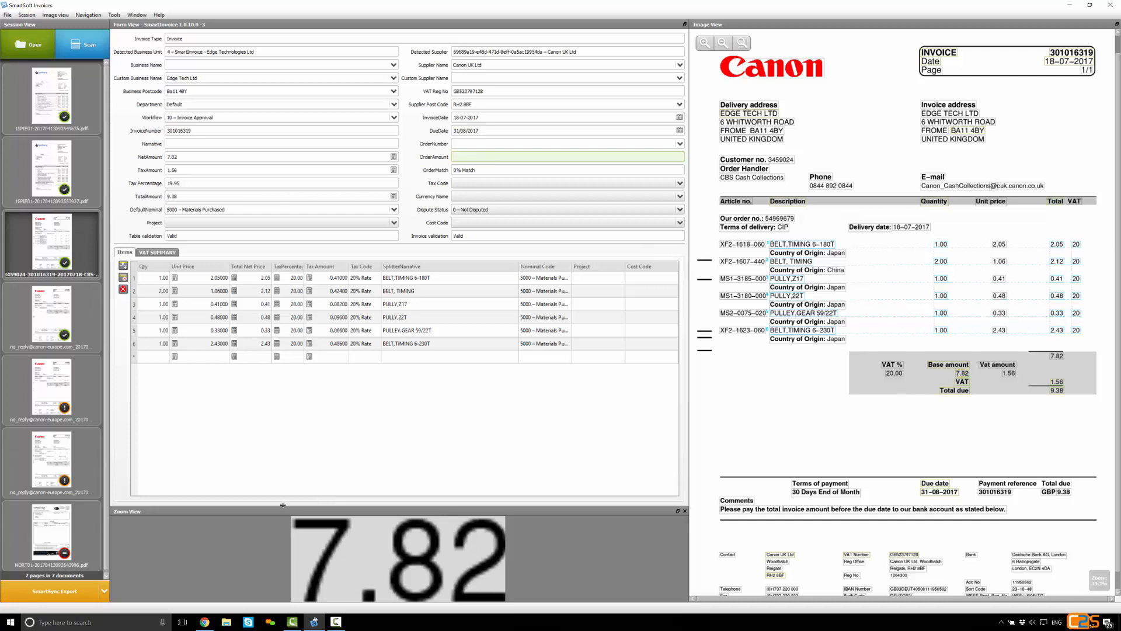
Add a second line item to the Northamber invoice from its image: Delivery Charge, quantity 1.00, net price 5.00
click(64, 540)
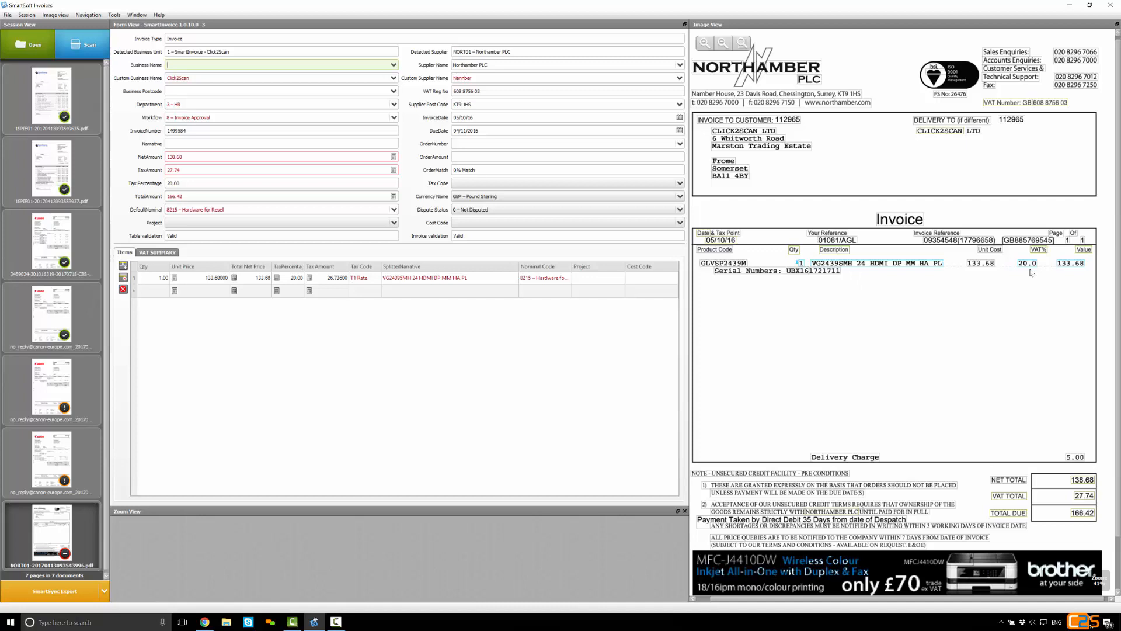
click(228, 158)
click(228, 170)
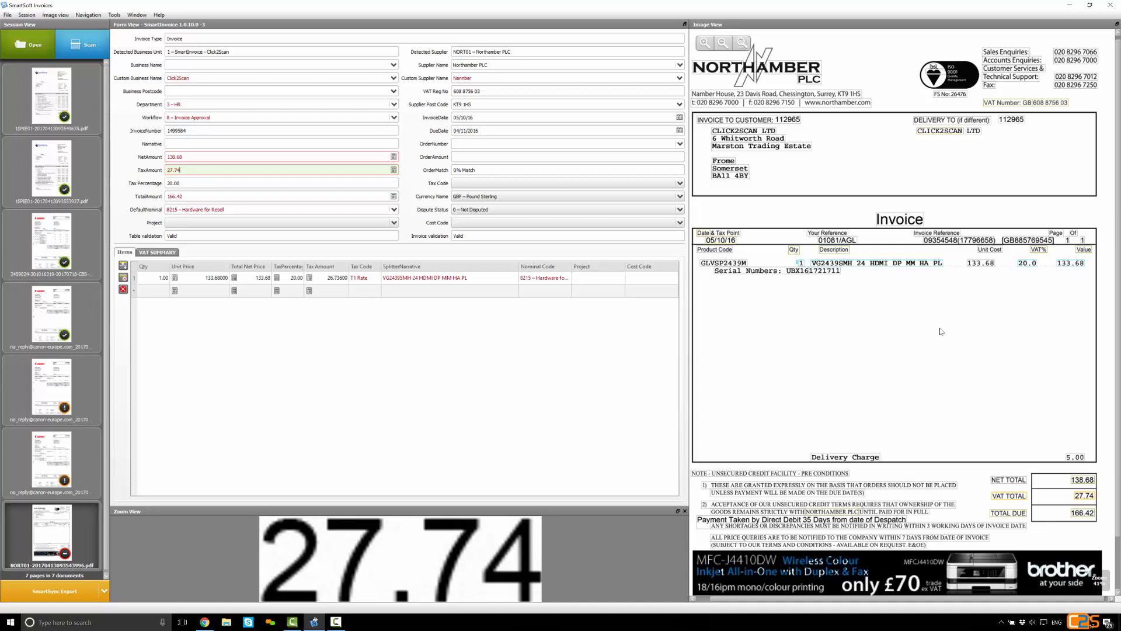
click(443, 294)
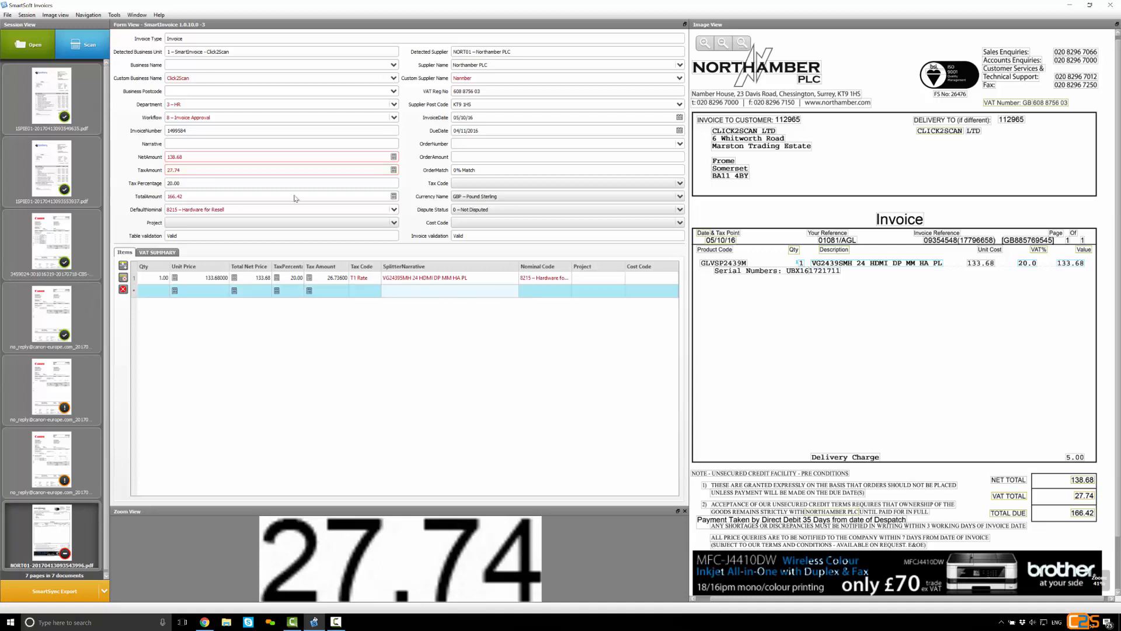
click(839, 461)
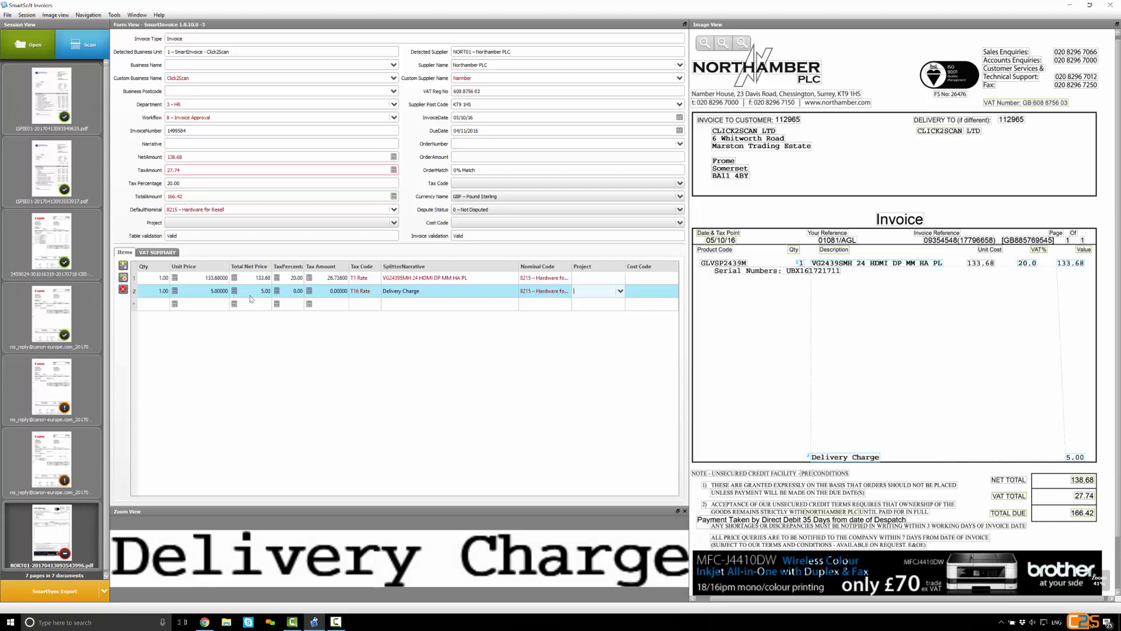
Set the Delivery Charge line's tax percentage to 20
click(289, 292)
text(20)
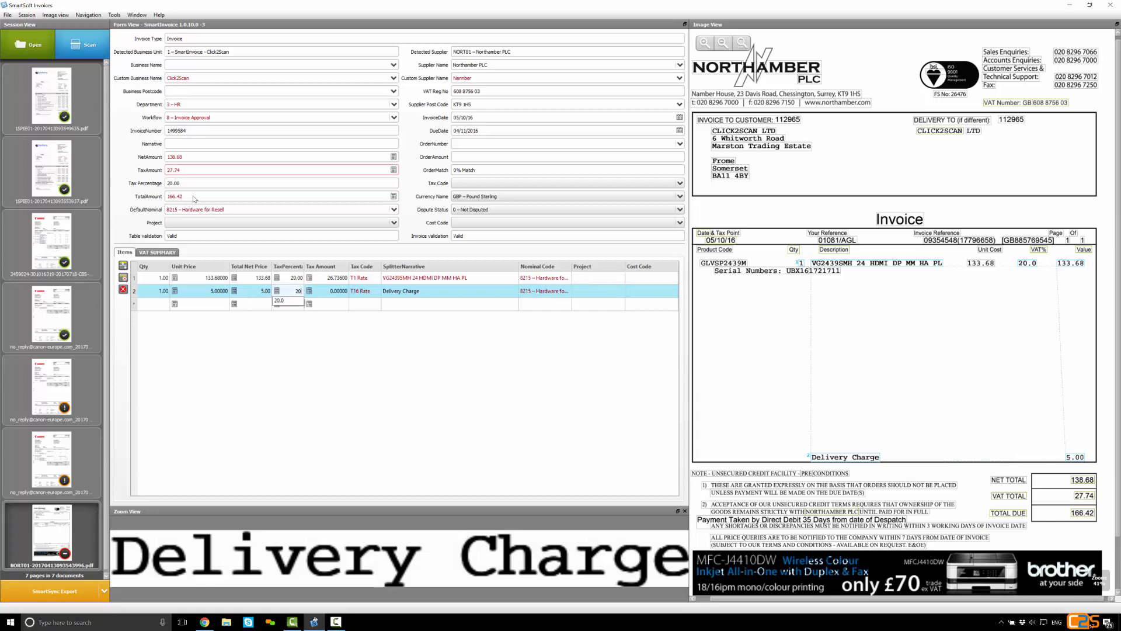
key(Return)
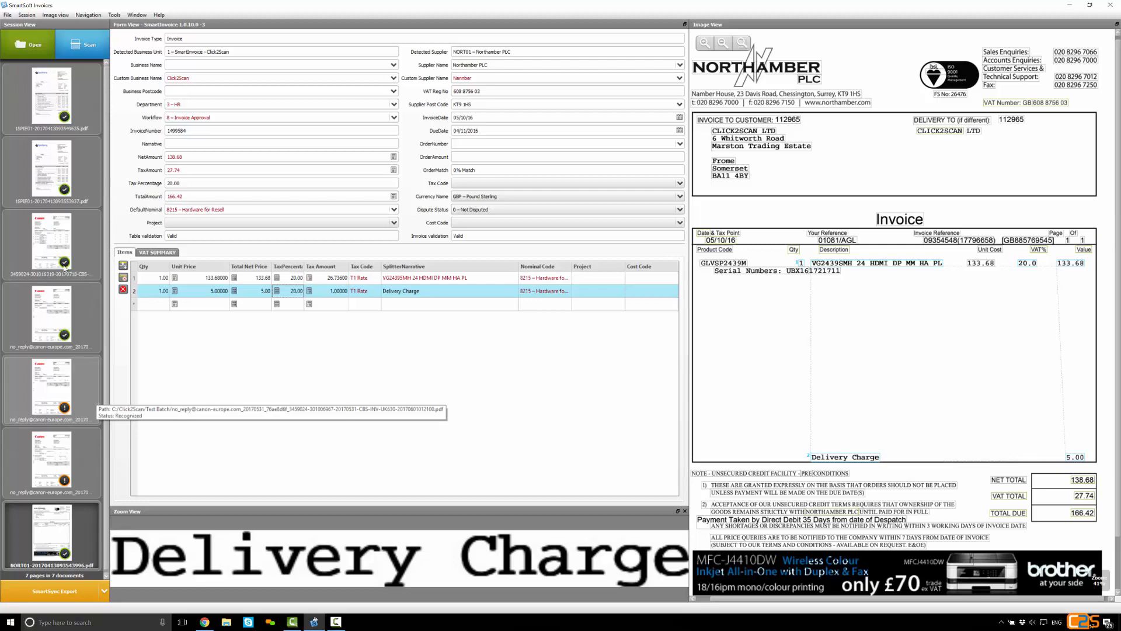
Override the duplicate invoice validation on the Canon invoice dated 31-05-2017
click(94, 398)
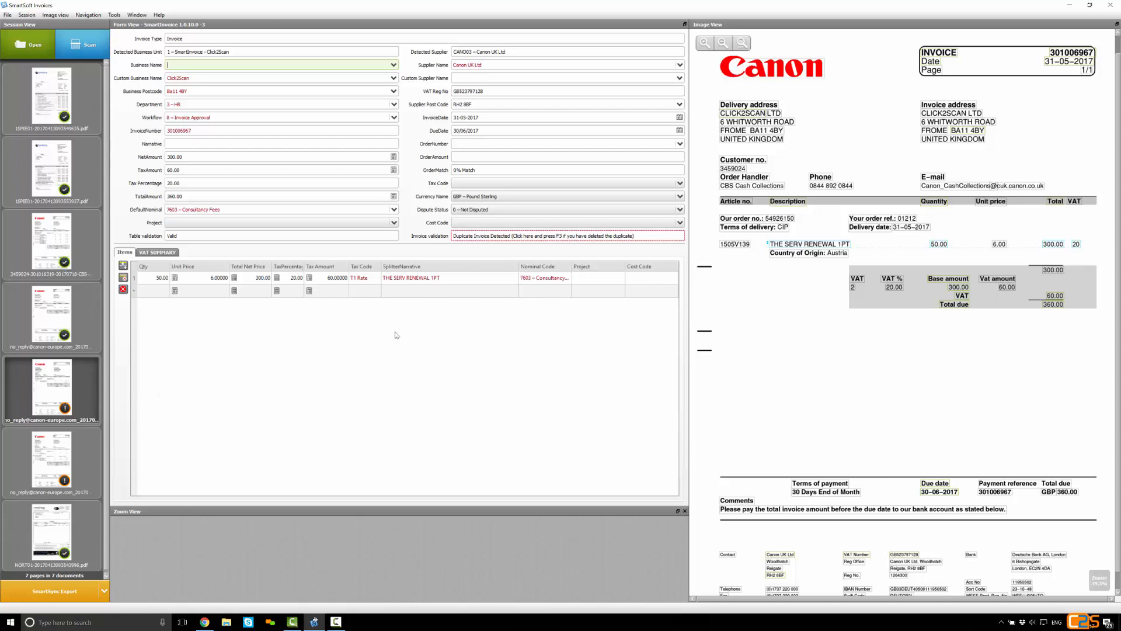
click(637, 236)
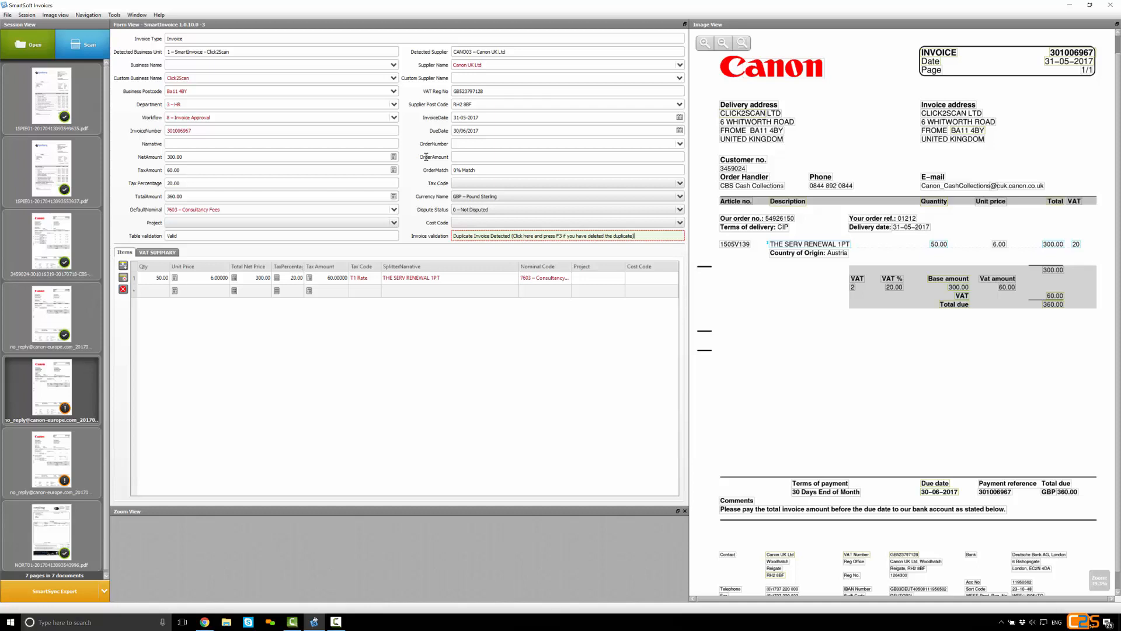
key(F3)
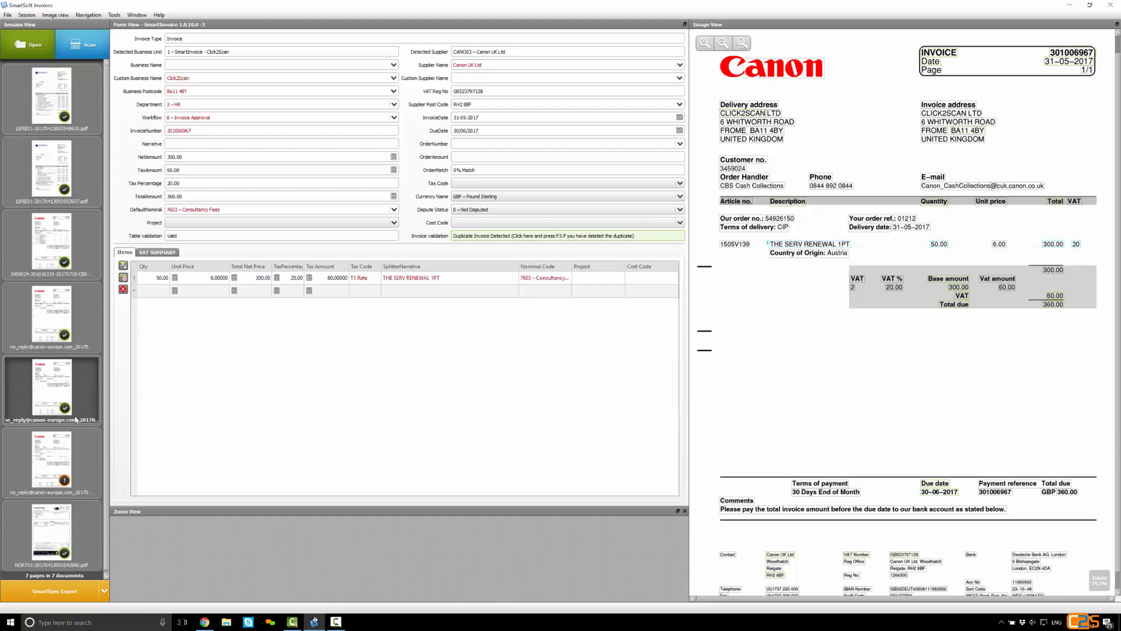
Override the duplicate invoice validation on the Canon invoice dated 06-07-2017
mouse_move(75, 419)
click(59, 461)
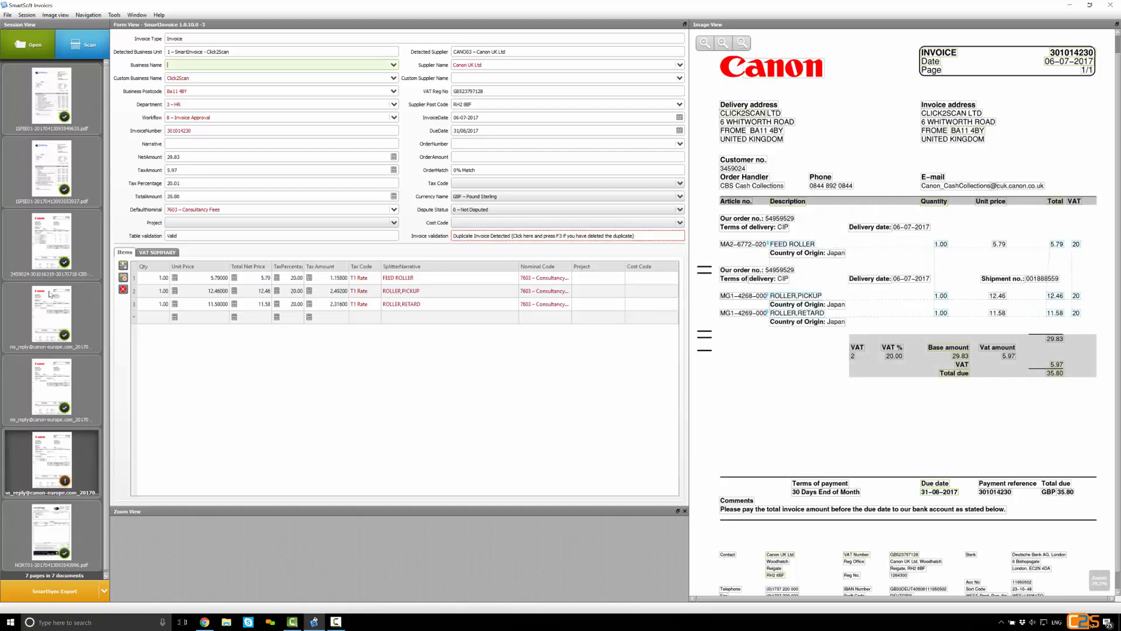
click(456, 236)
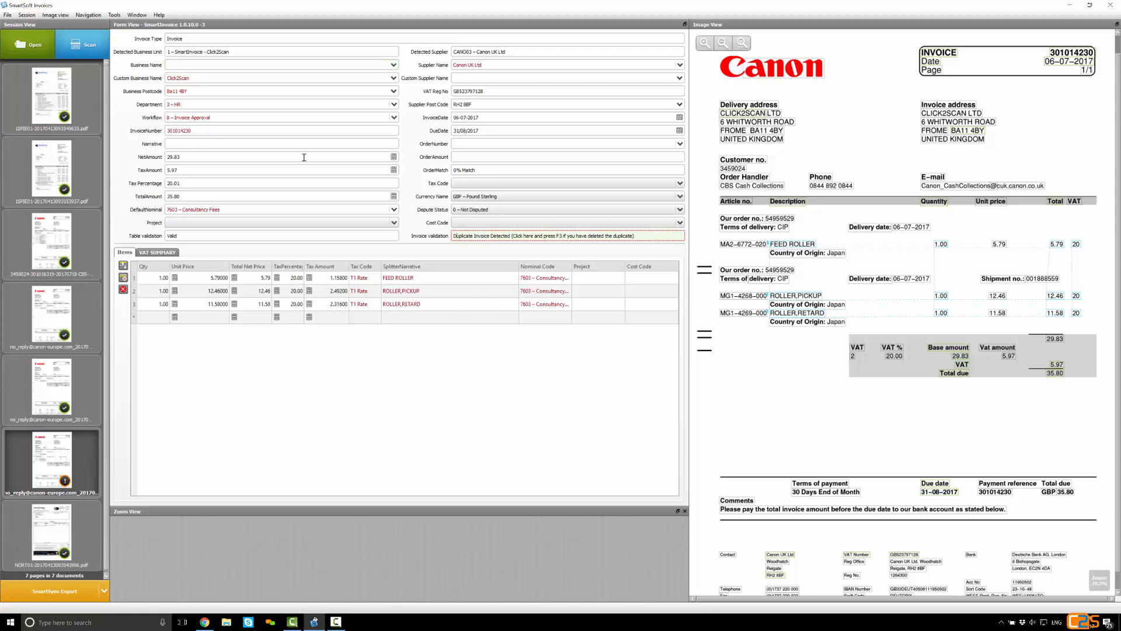
key(F3)
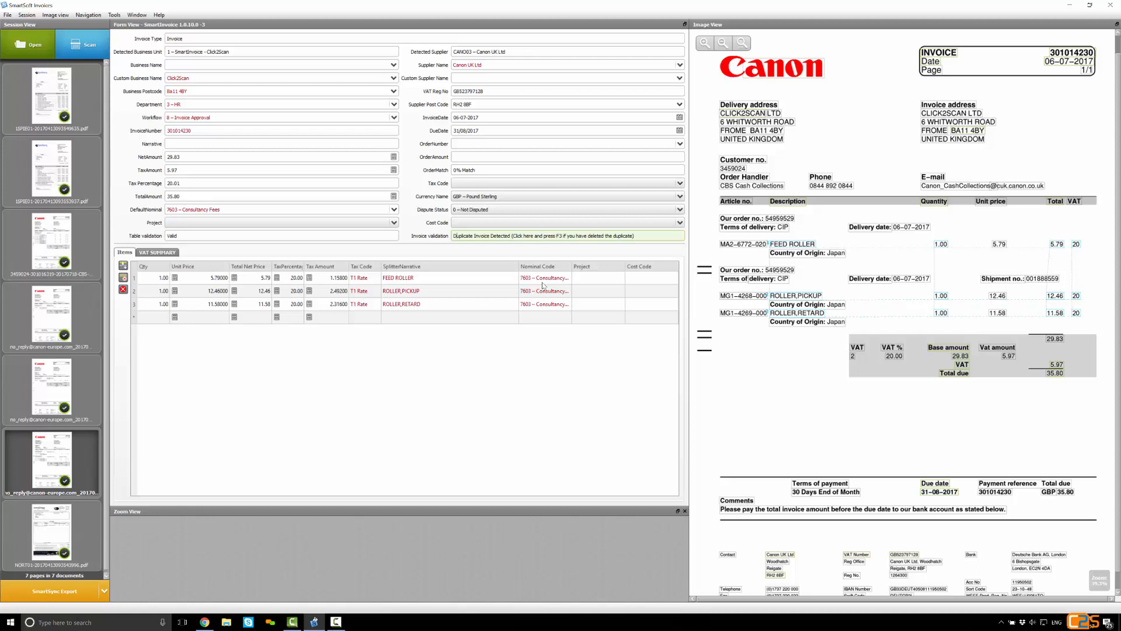
Replace the invoice's line items with VAT summary rows at 20%: 20 net to 5000 – Materials Purchased and 9.83 net to 7603 – Consultancy Fees
click(123, 289)
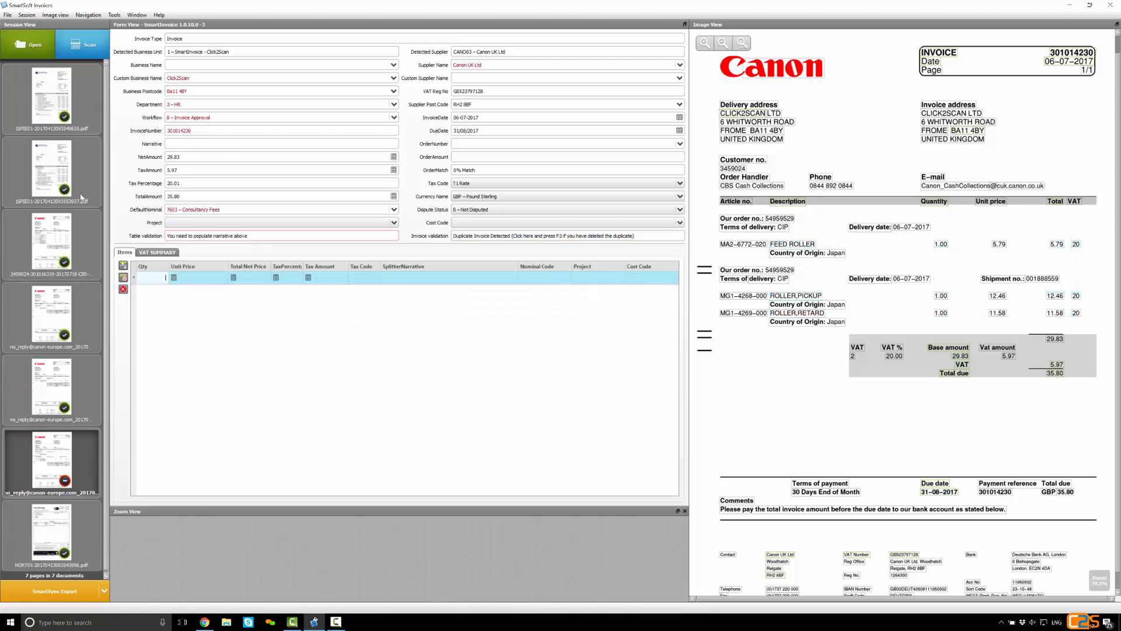
click(157, 252)
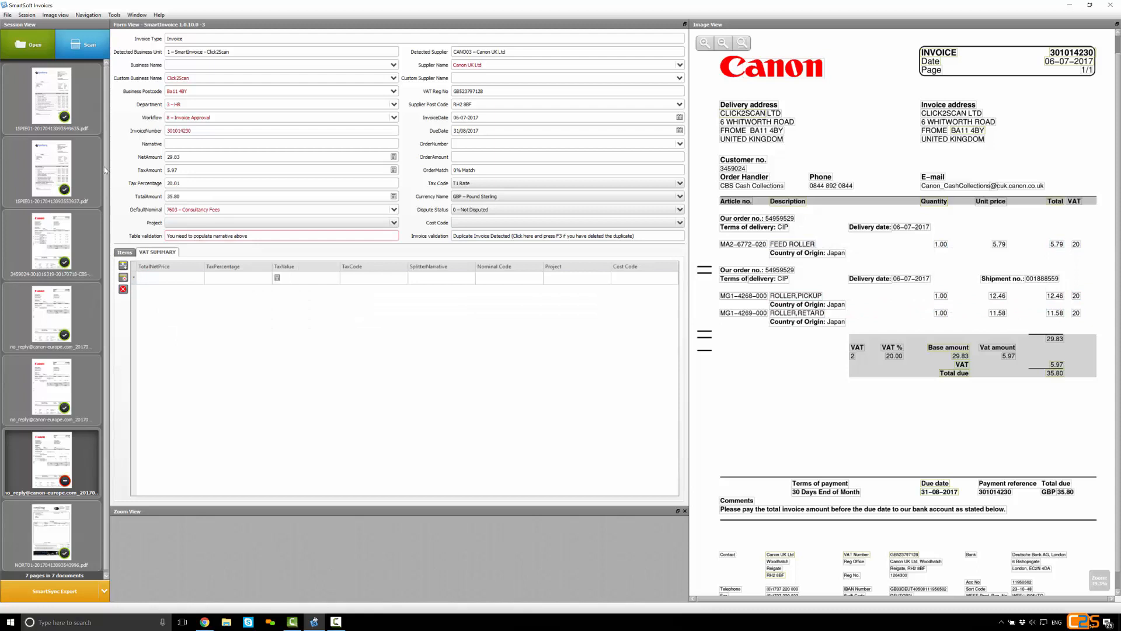
click(170, 276)
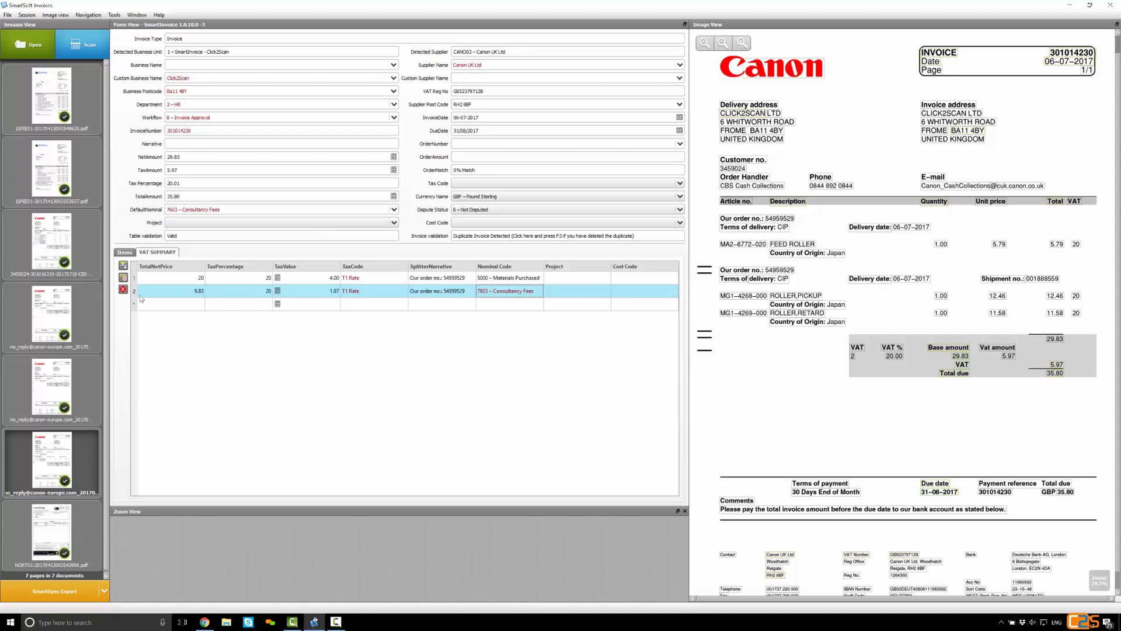
Delete both VAT summary rows and fill the narrative by capturing the first "Our order no." line from the invoice image
click(122, 288)
click(136, 253)
click(139, 253)
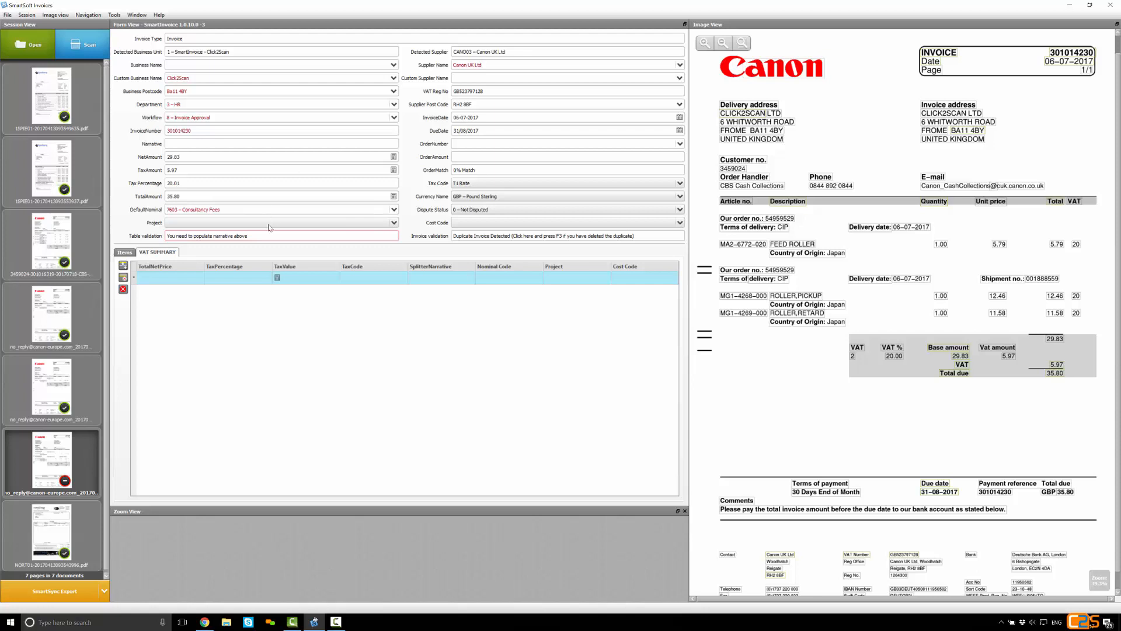
click(231, 143)
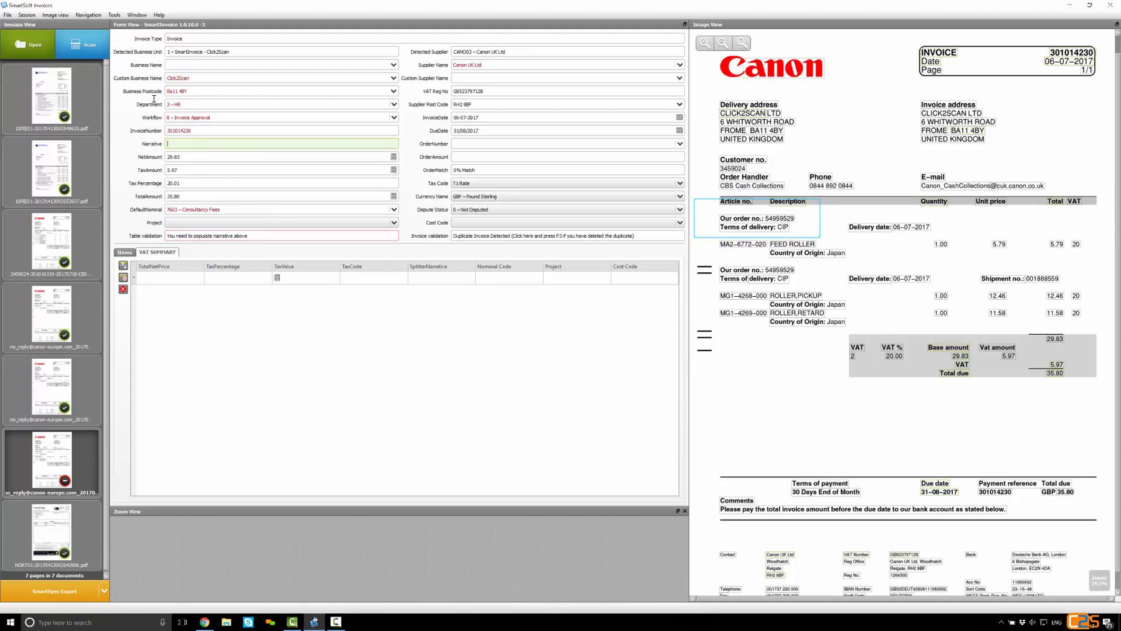
drag(719, 214, 795, 223)
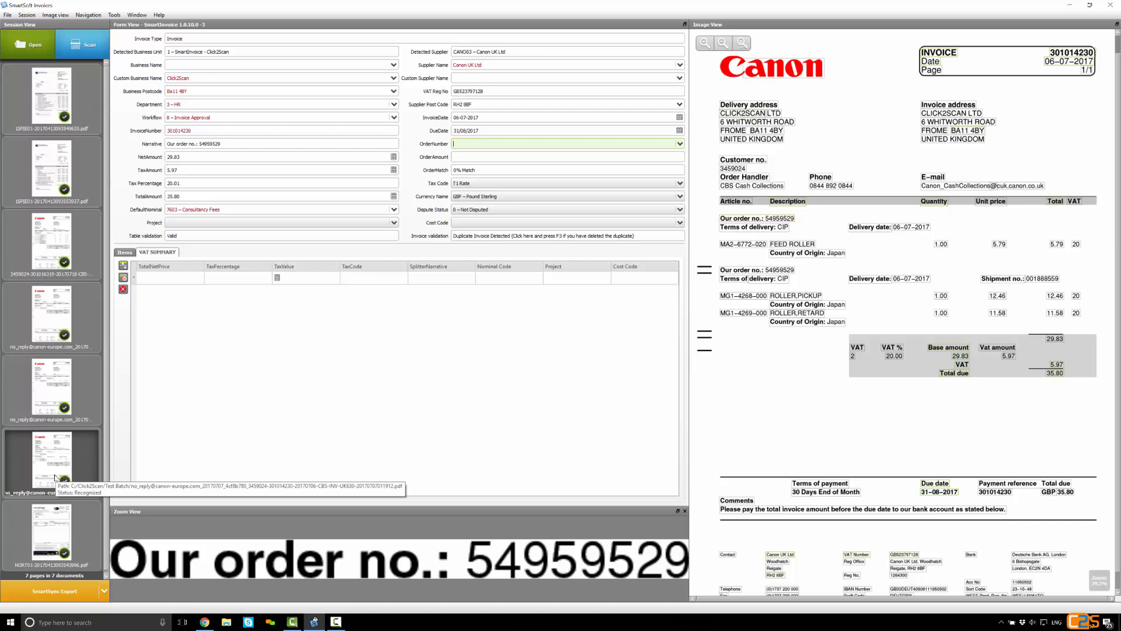
Export the validated invoice batch with SmartSync Export and acknowledge the export
click(60, 593)
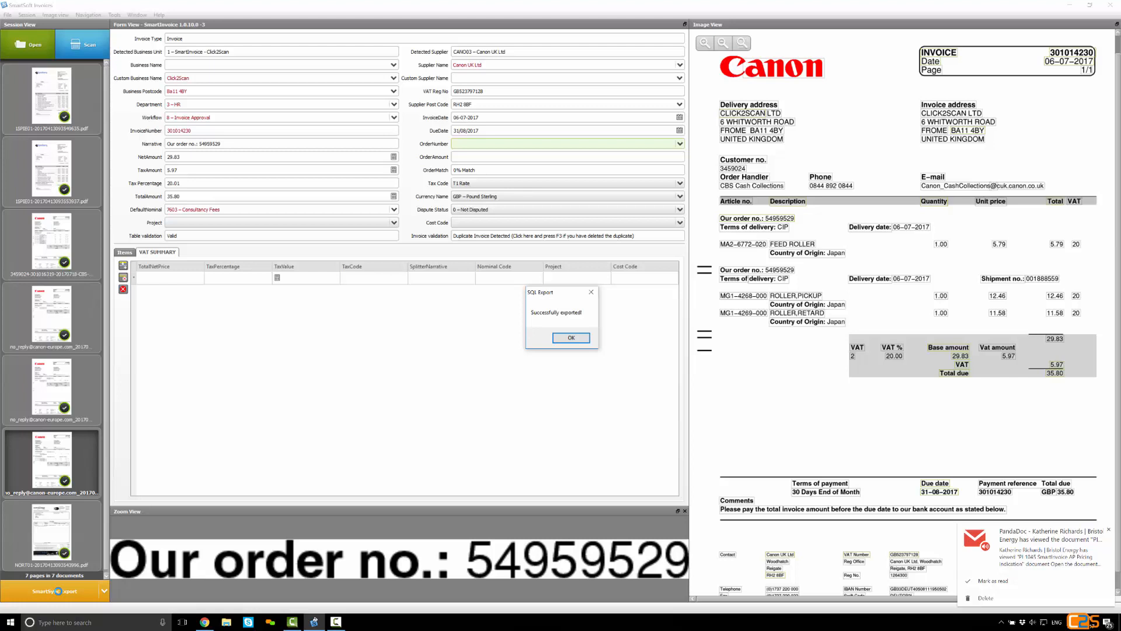
click(571, 337)
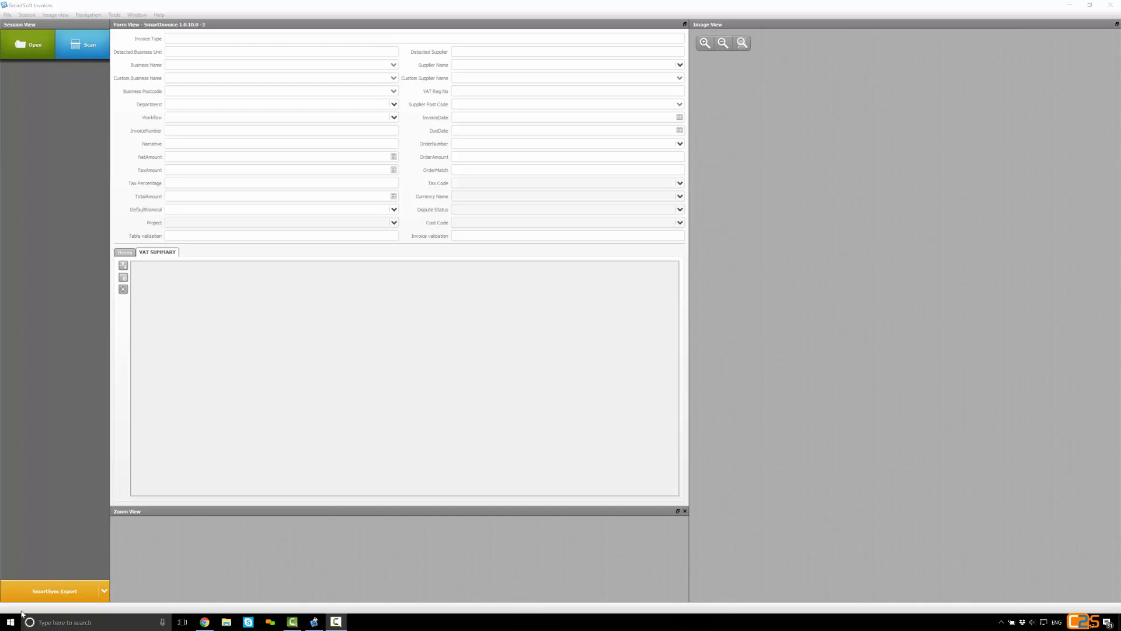
Switch to SmartSync, place its window over the empty image area, and check the upload status of the Northamber PLC invoice
key(super)
click(341, 385)
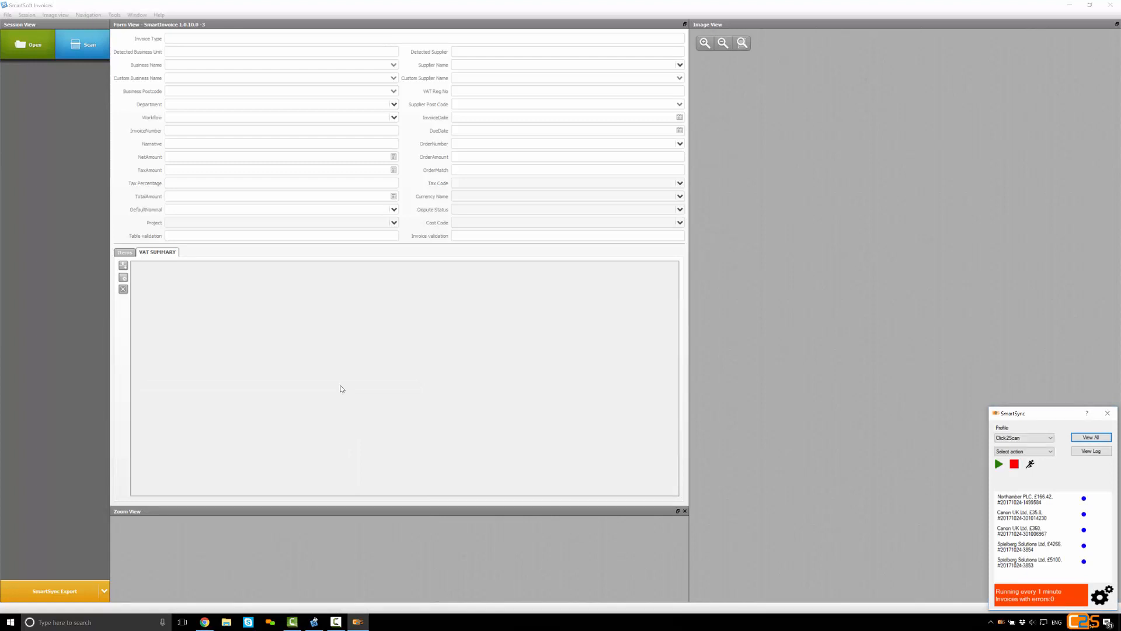
drag(999, 415, 829, 213)
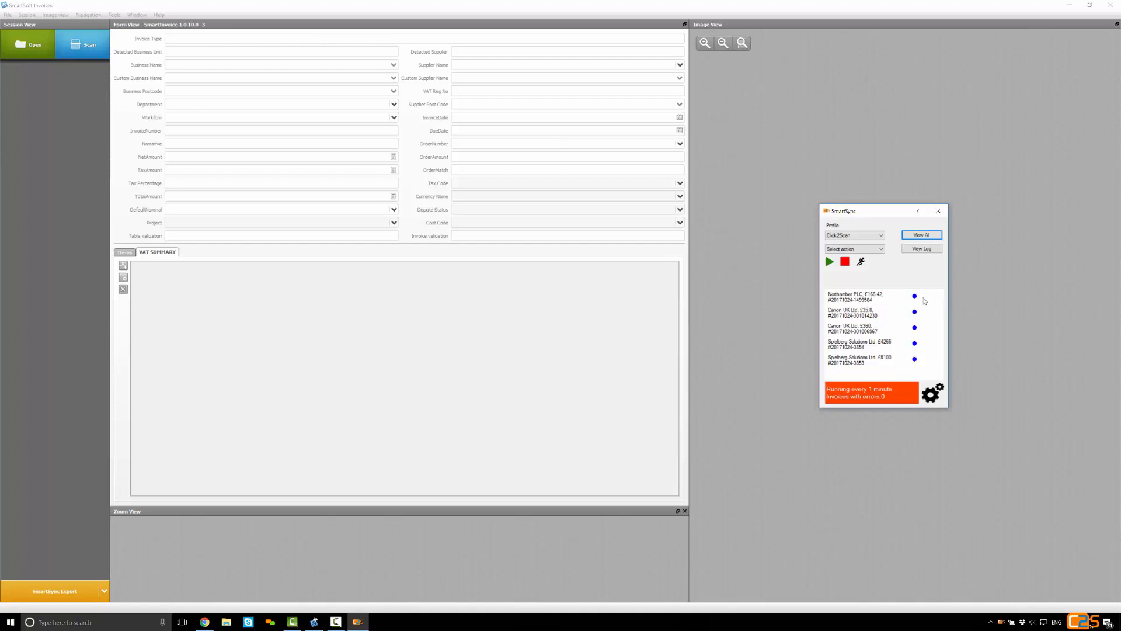
mouse_move(924, 300)
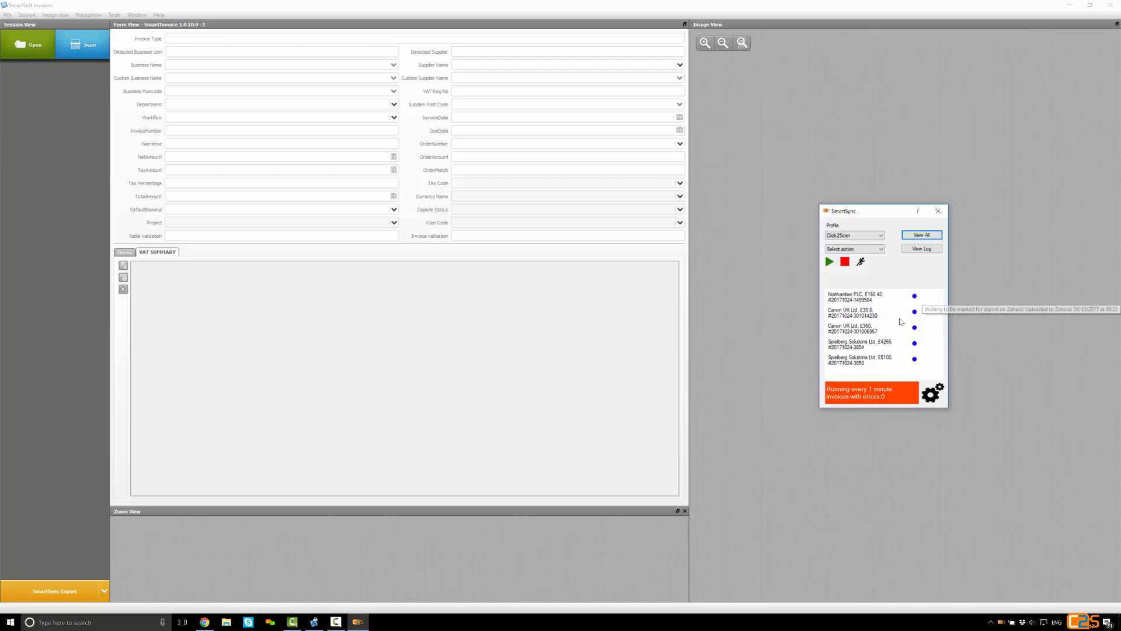
Switch to Chrome, log in to Zahara with the saved credentials, and show the Approver dashboard
click(204, 622)
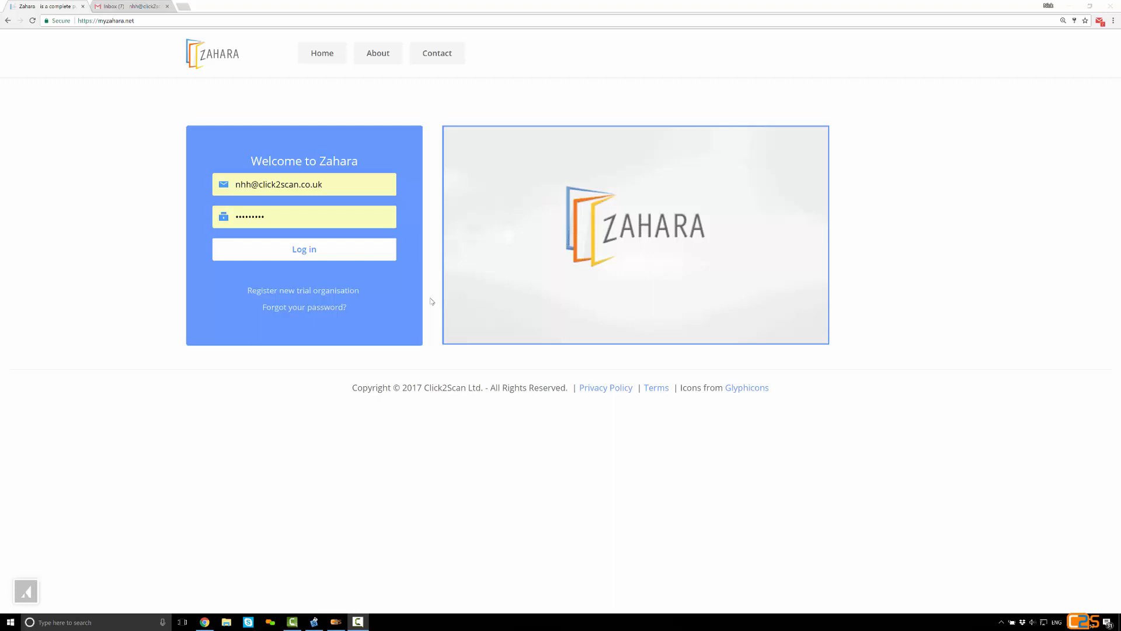
click(334, 256)
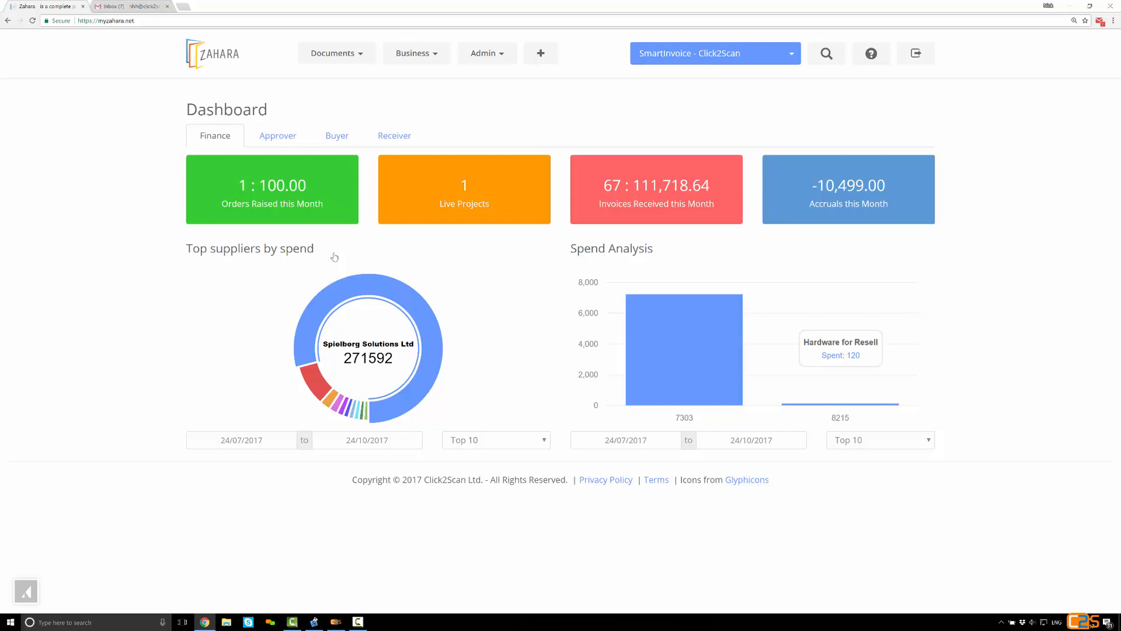
click(278, 146)
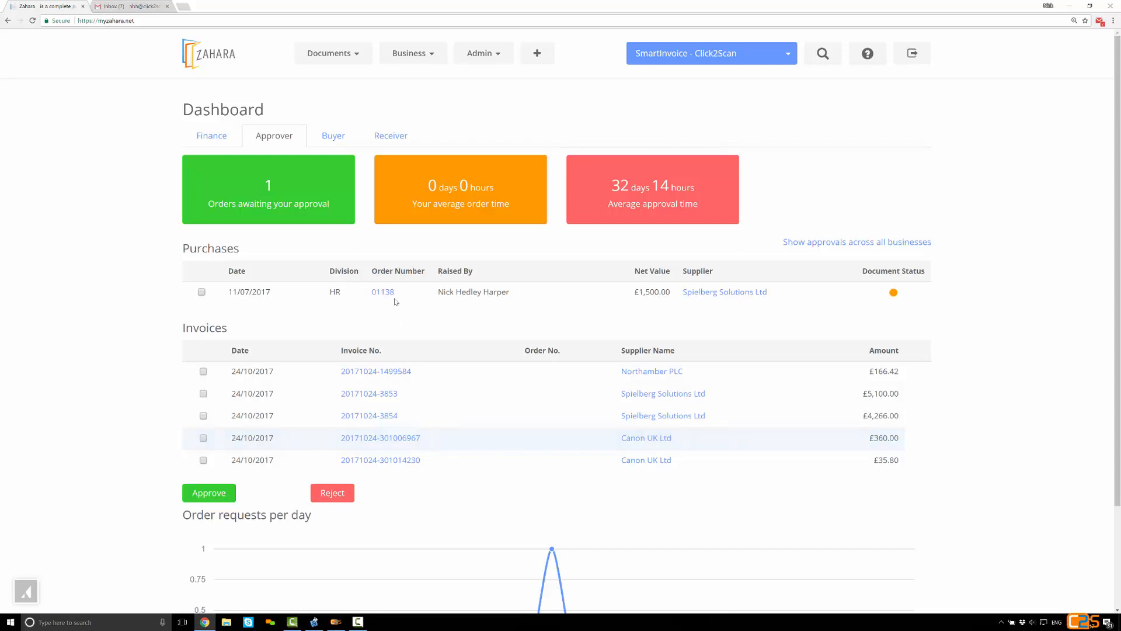
click(340, 60)
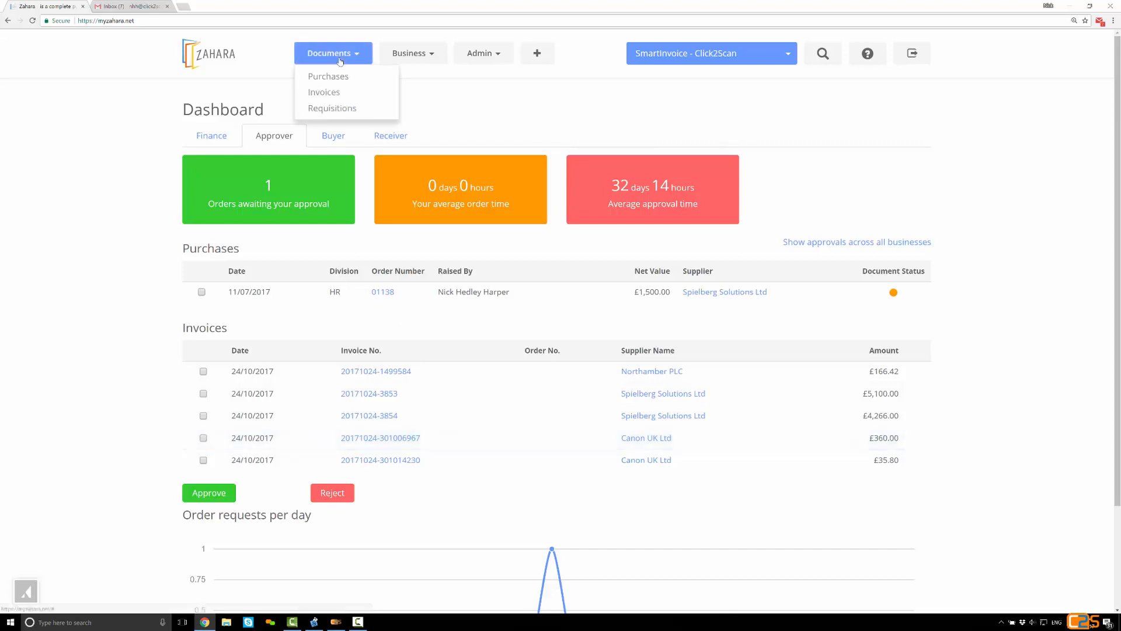
click(343, 95)
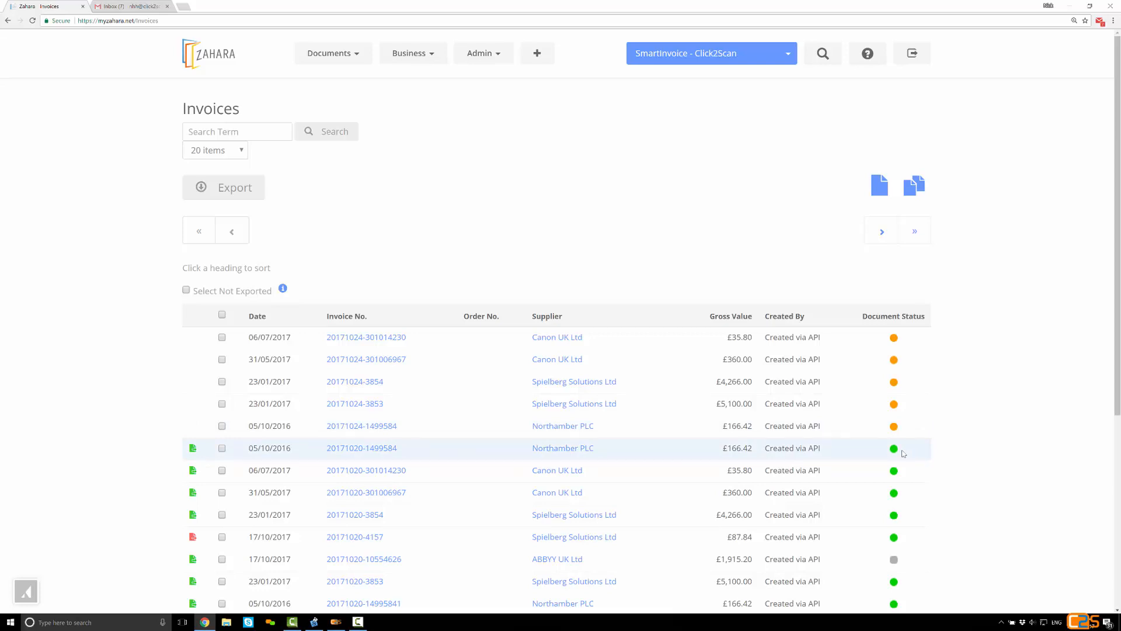
click(385, 426)
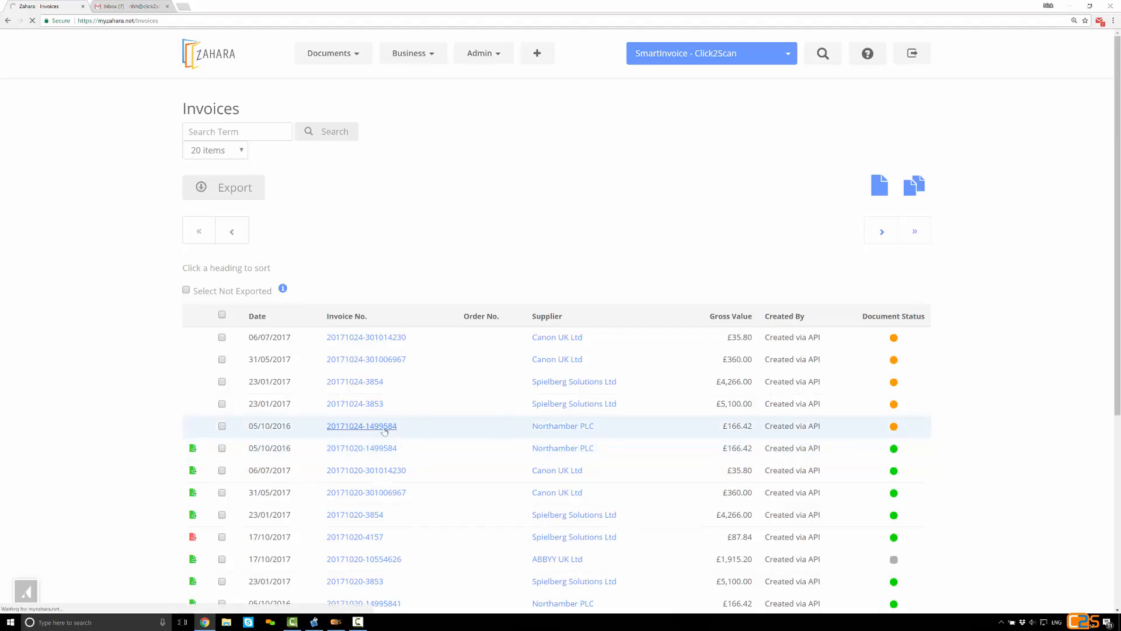
scroll(385, 432, down, 2)
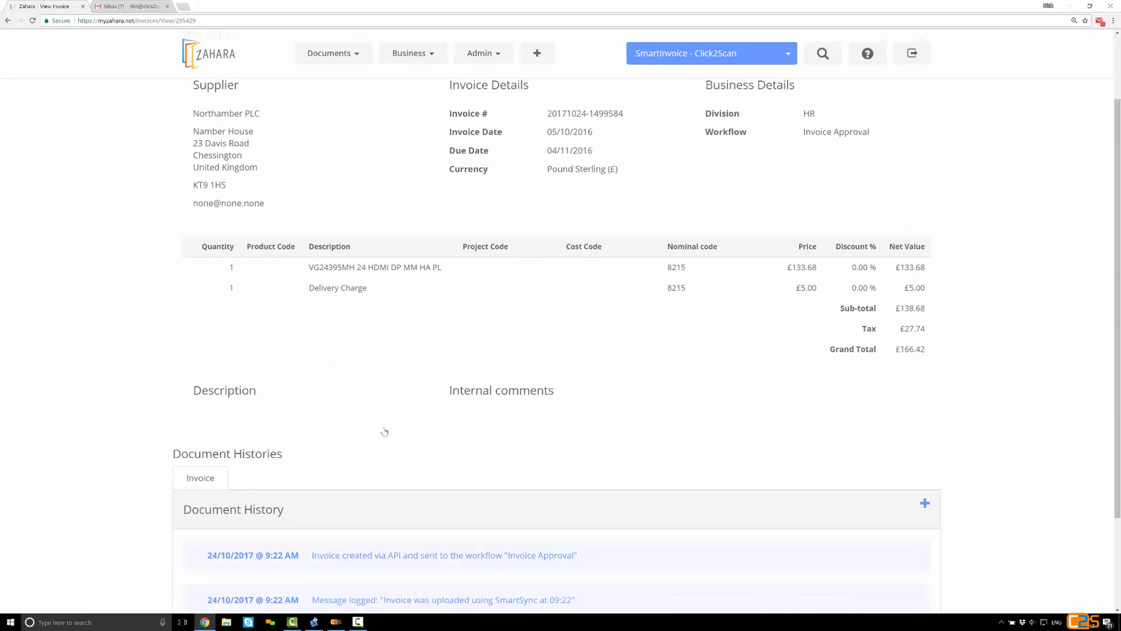
scroll(385, 431, up, 2)
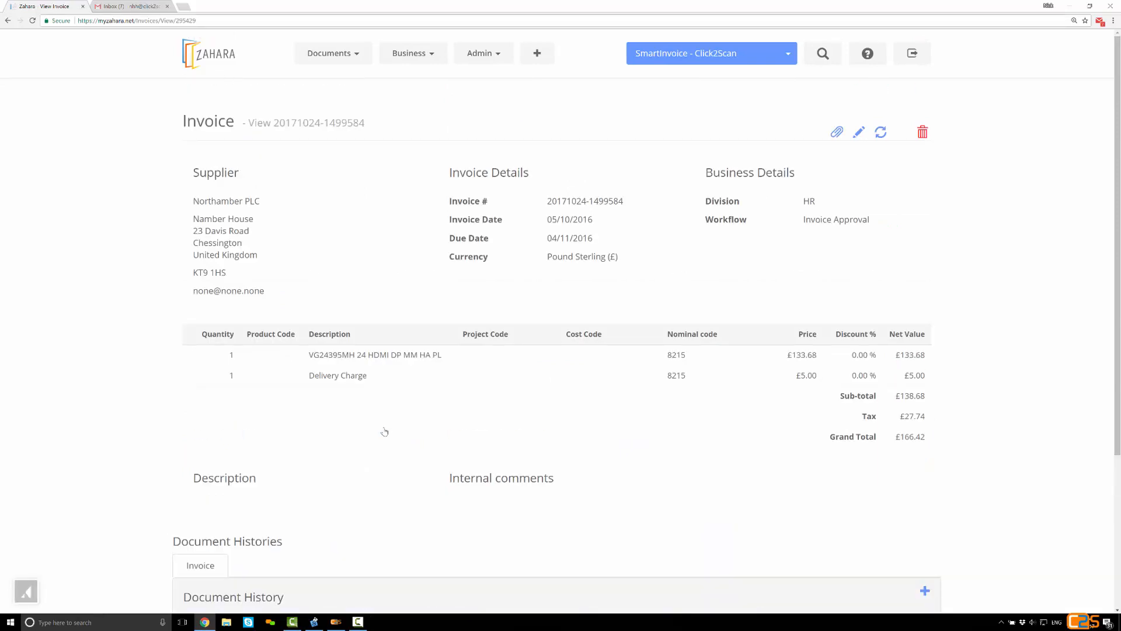
scroll(385, 432, down, 4)
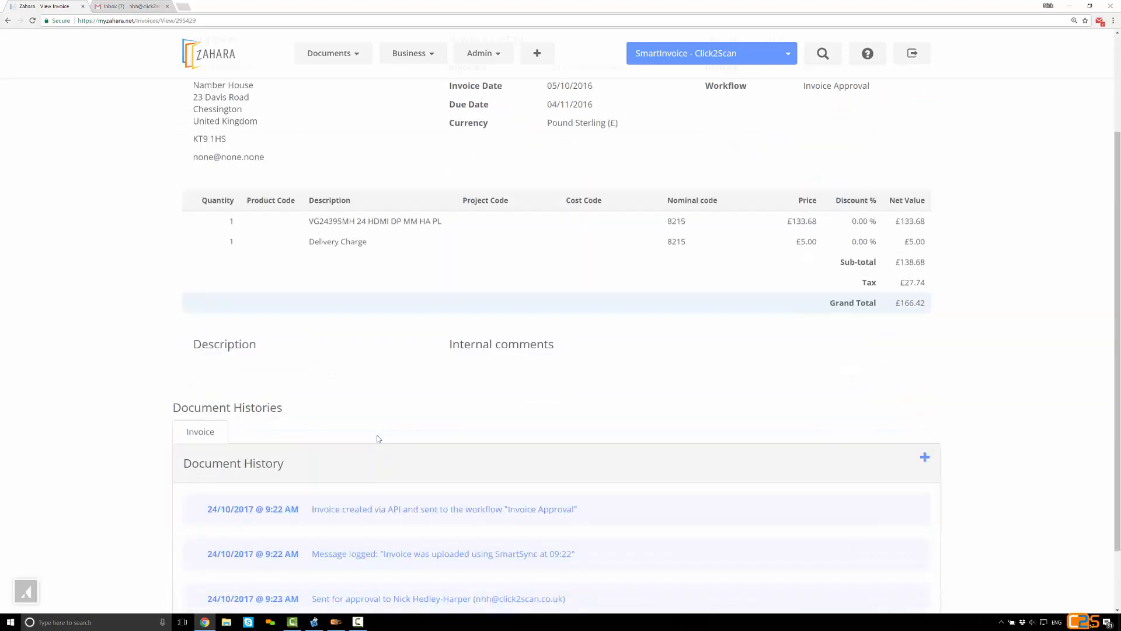
scroll(323, 466, up, 1)
scroll(328, 466, down, 1)
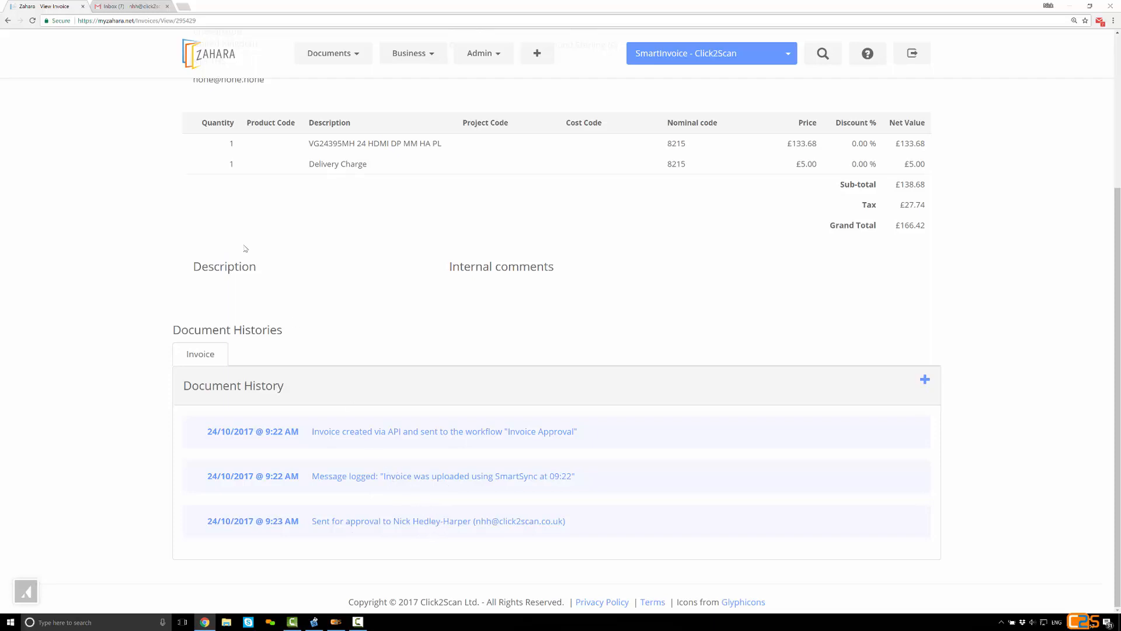
click(140, 3)
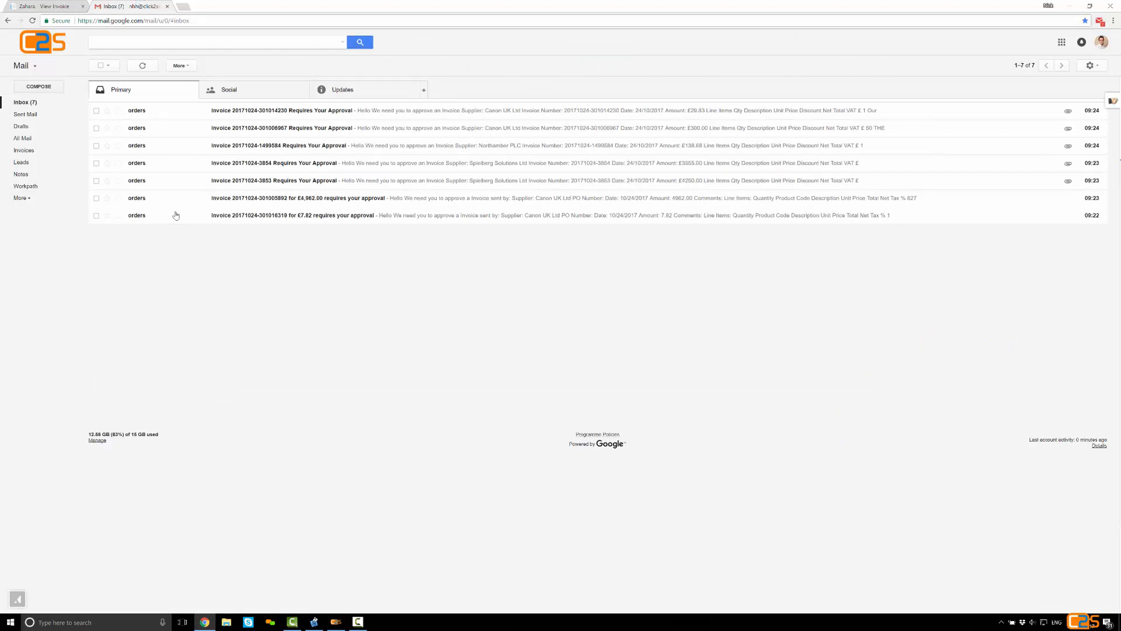
click(187, 182)
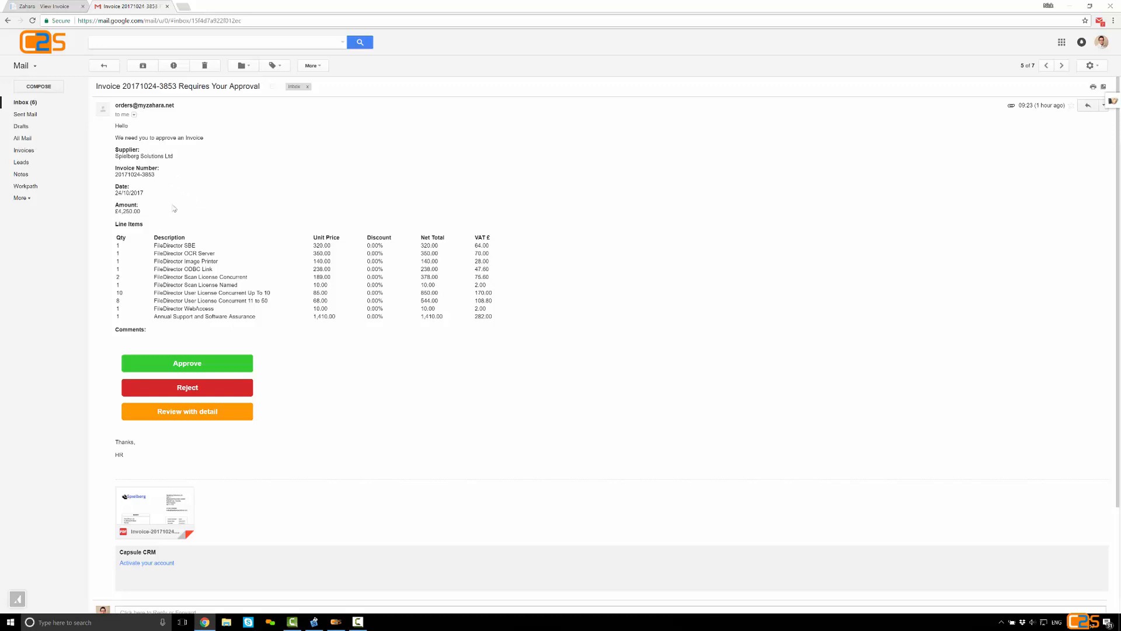
click(169, 498)
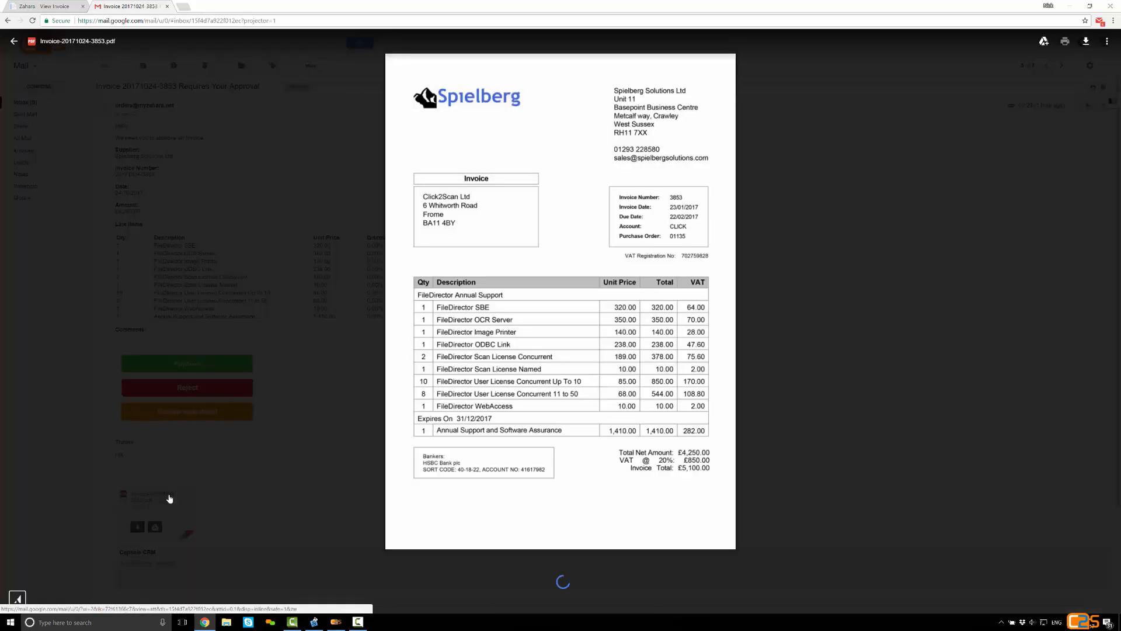
click(203, 480)
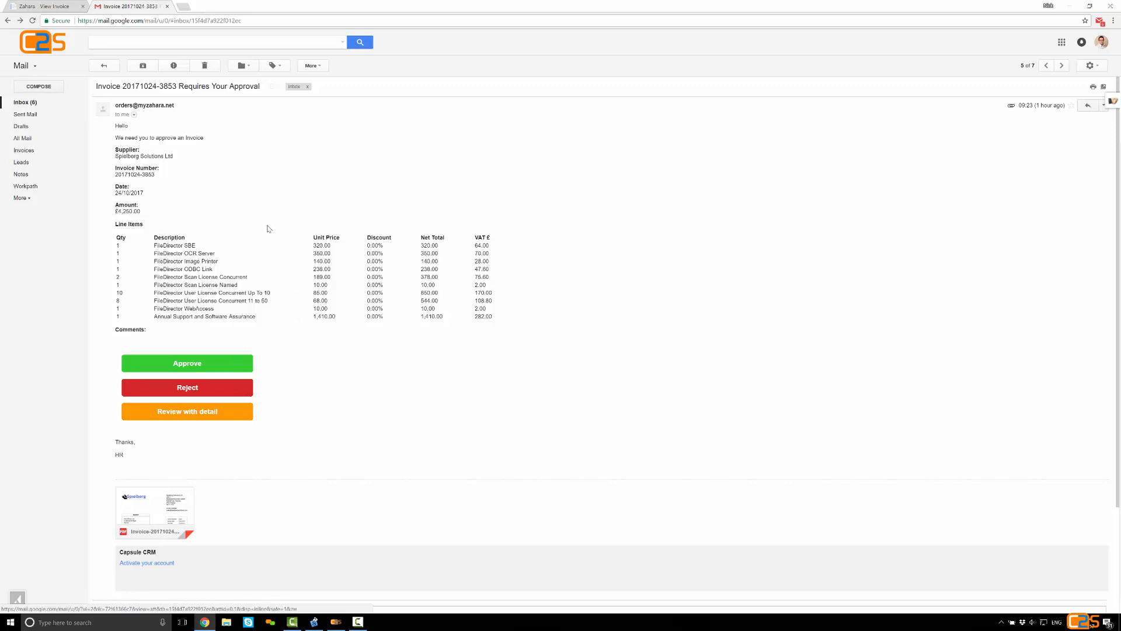
click(209, 411)
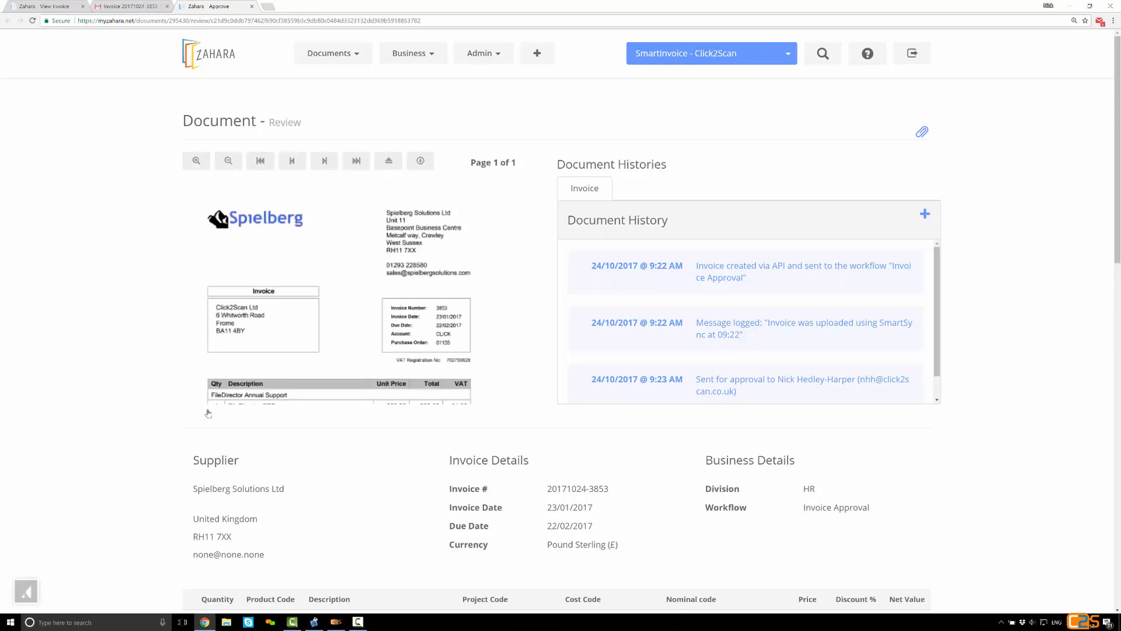
scroll(156, 402, down, 1)
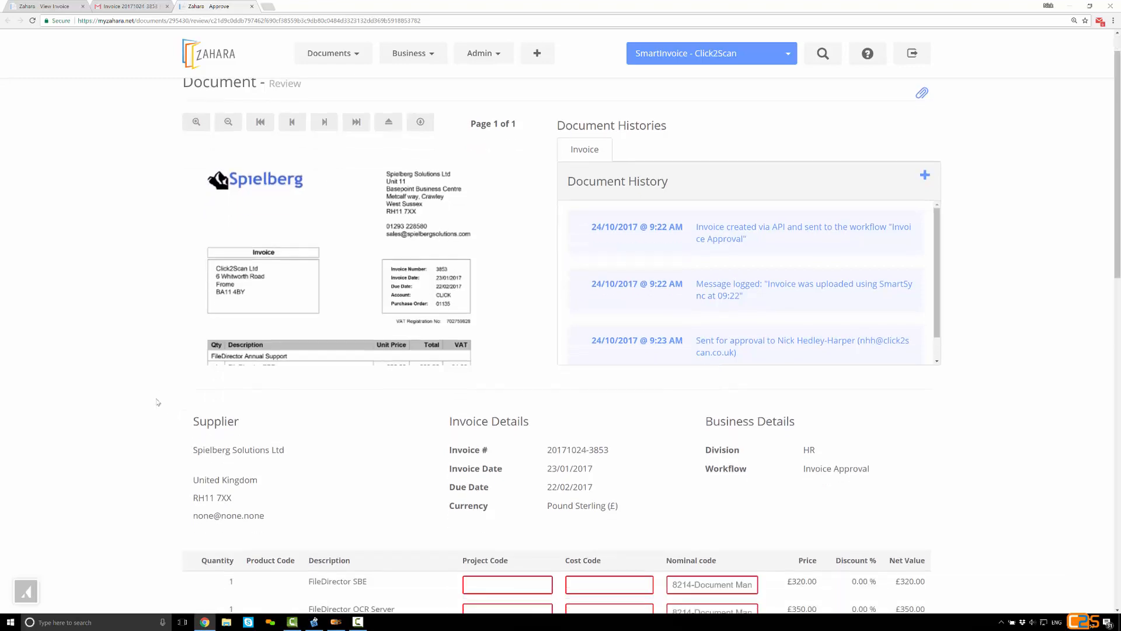
scroll(157, 402, down, 4)
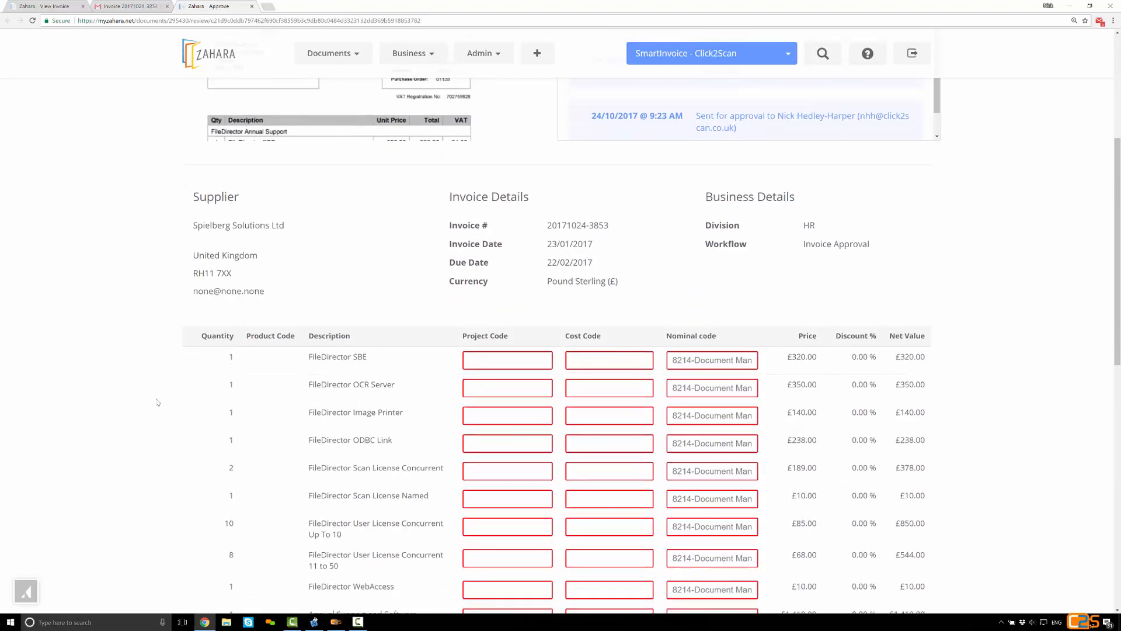
scroll(157, 402, down, 2)
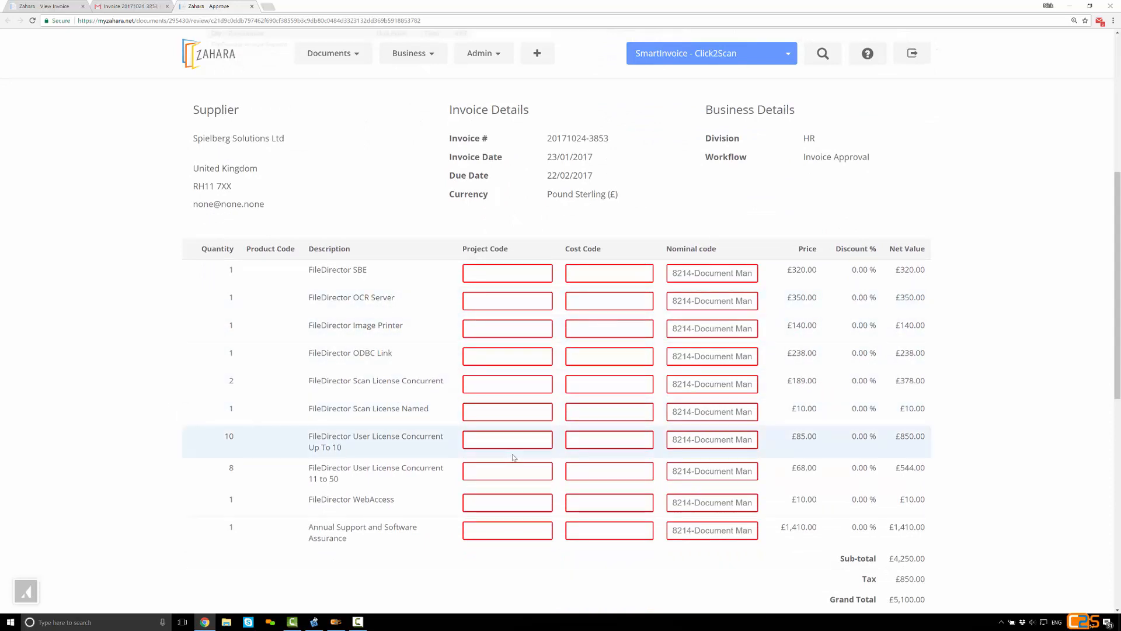
click(700, 383)
triple_click(700, 383)
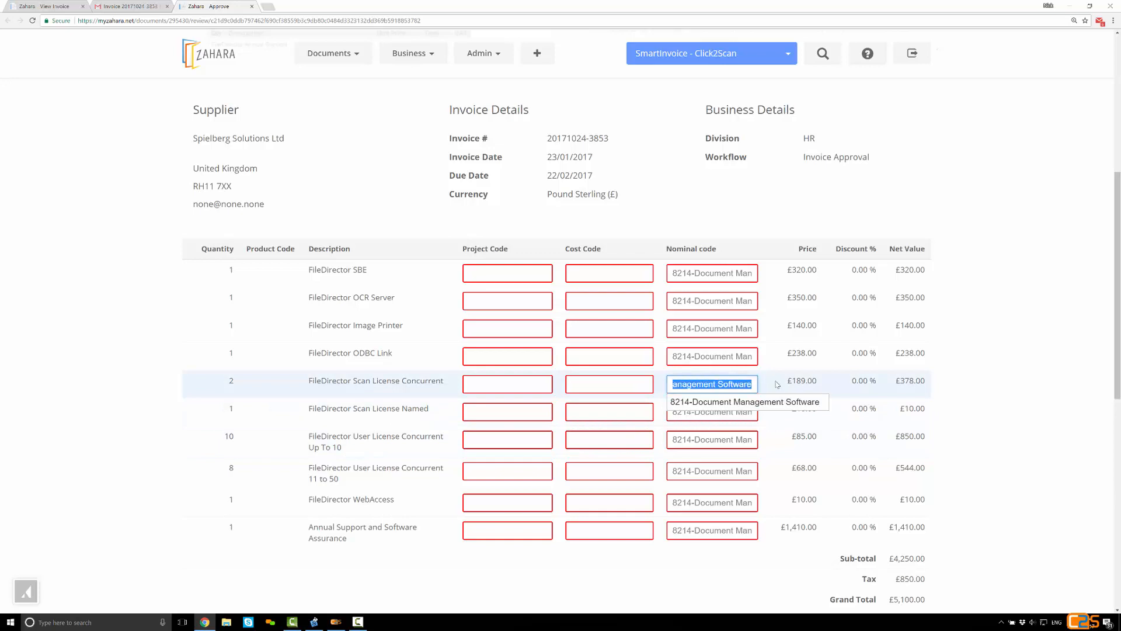
text(500)
click(758, 401)
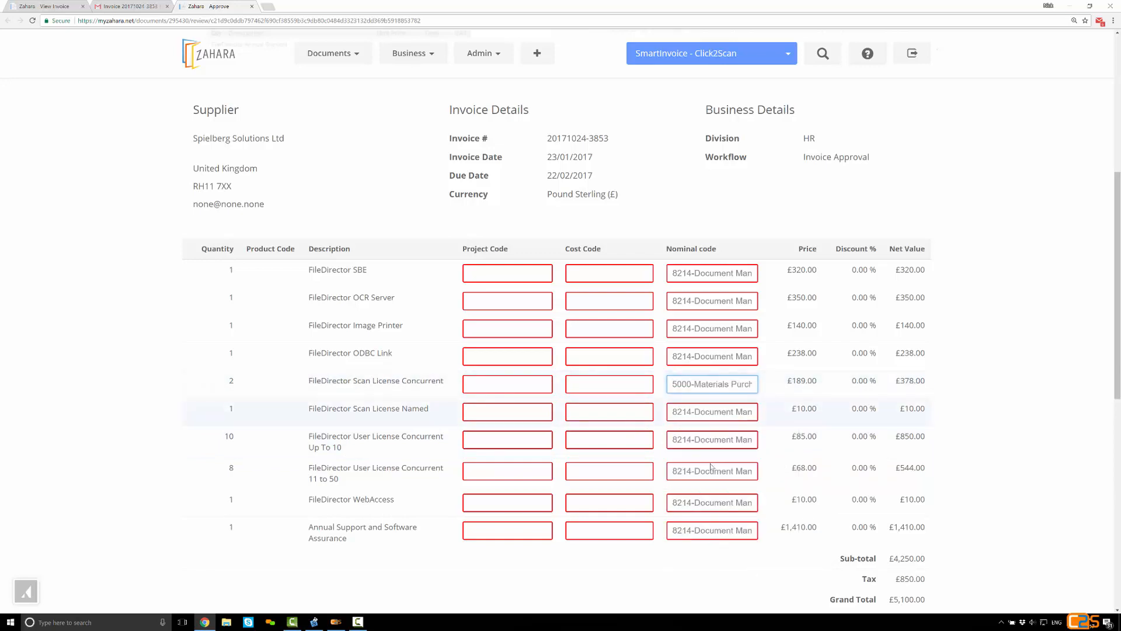
Set the nominal code of the FileDirector User License Concurrent 11 to 50 line to 6000-Productive Labour
click(713, 470)
triple_click(739, 471)
text(600)
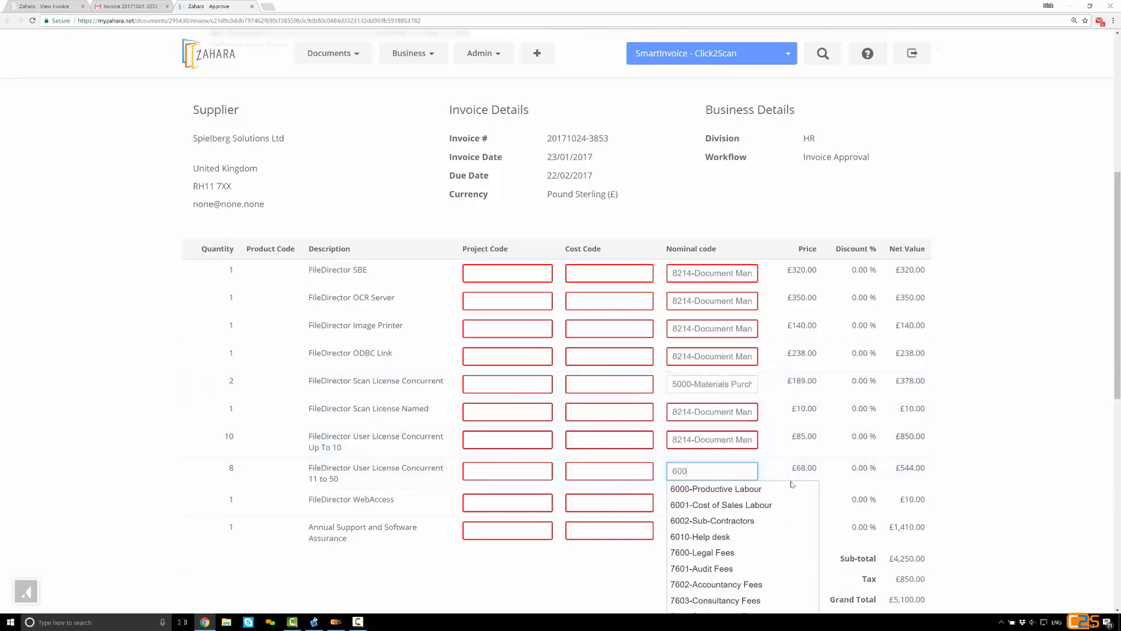
click(730, 489)
click(738, 557)
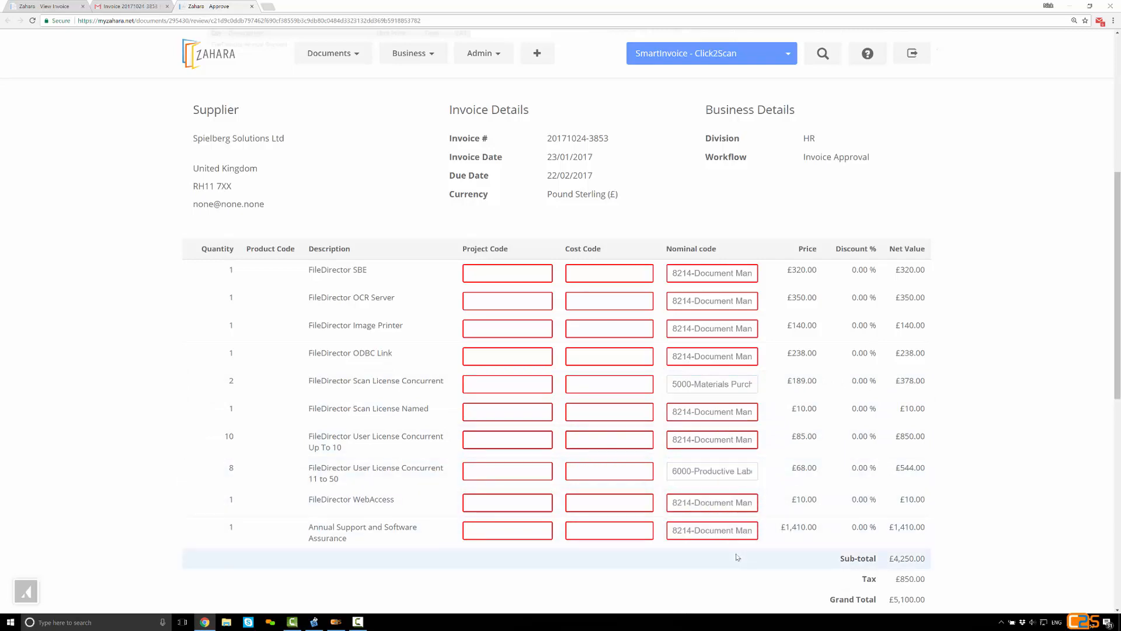
scroll(738, 557, down, 7)
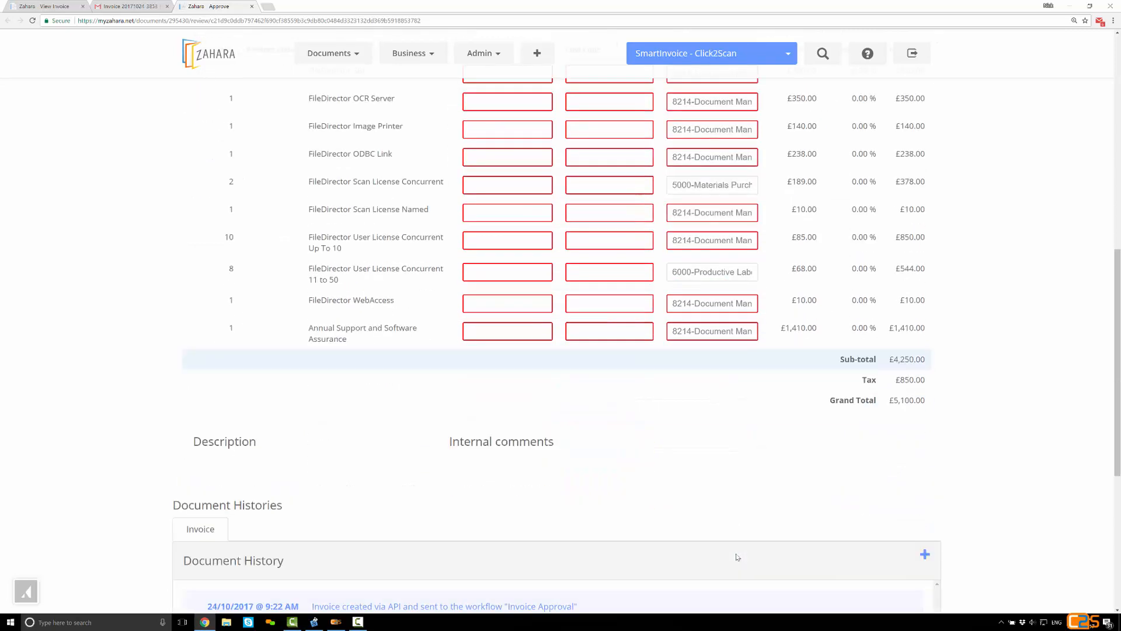
scroll(735, 557, down, 3)
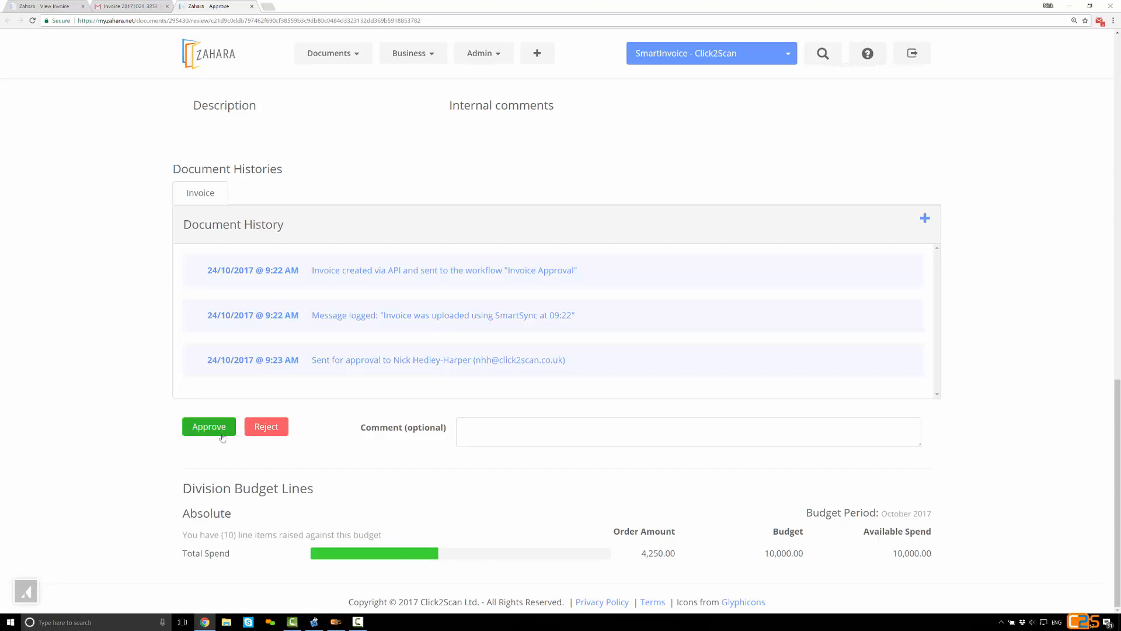
click(129, 8)
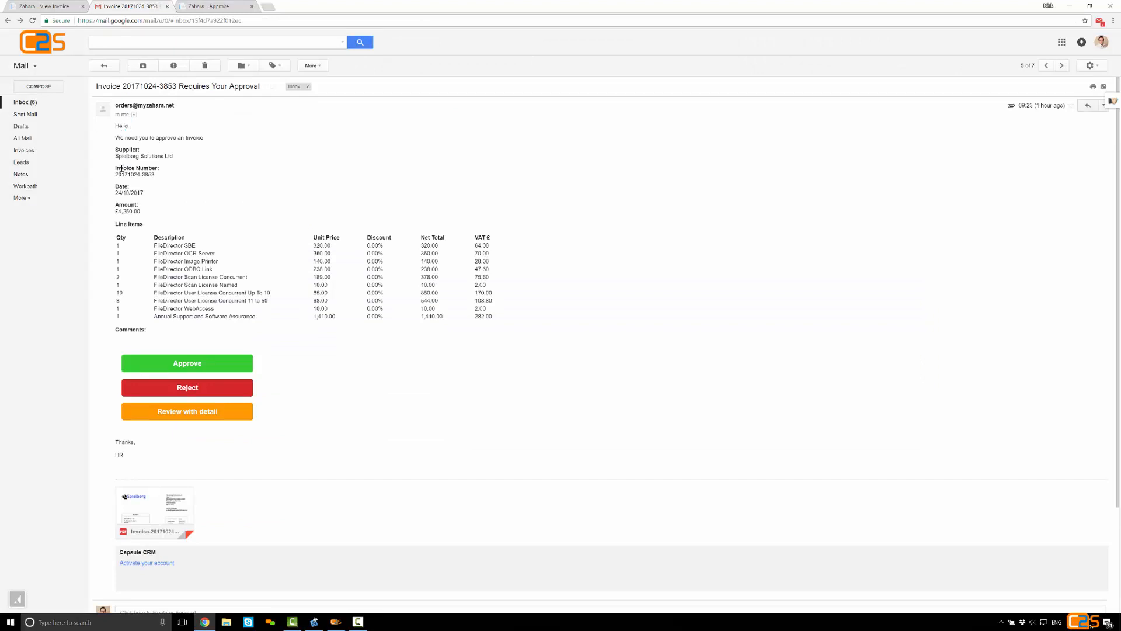
click(232, 371)
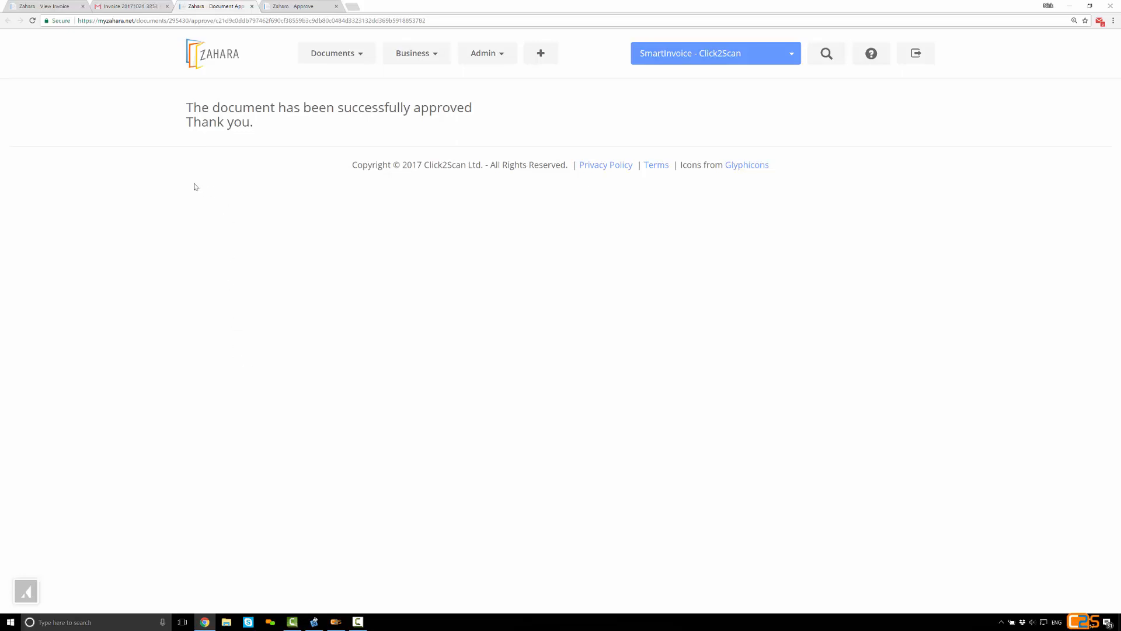
Return to Zahara's Approver dashboard to check which invoices still await approval
click(218, 61)
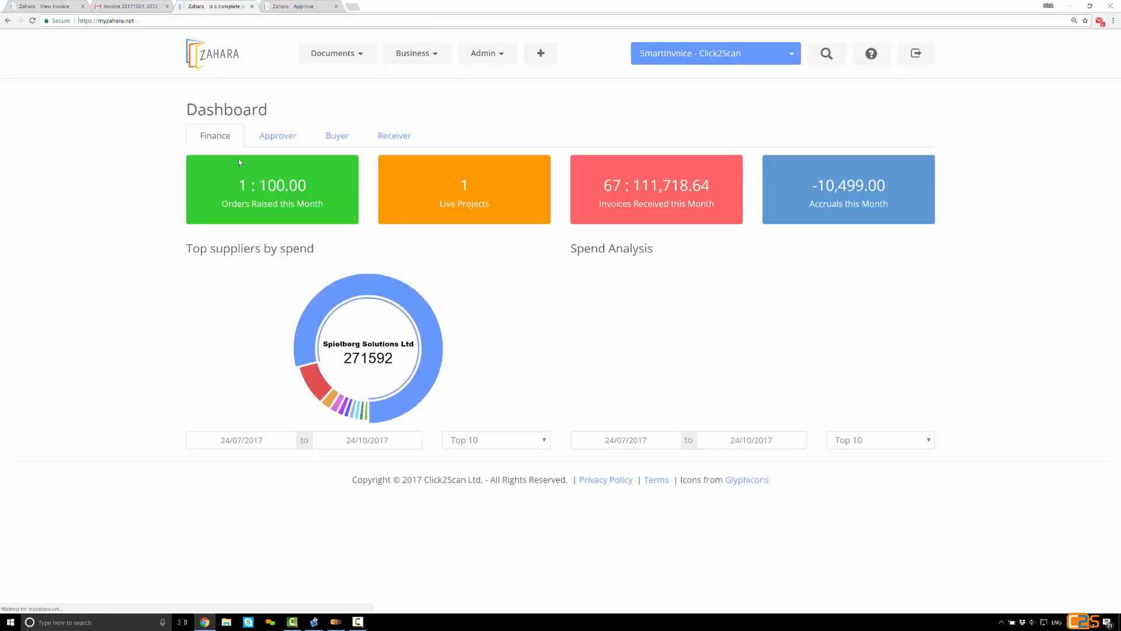
click(272, 141)
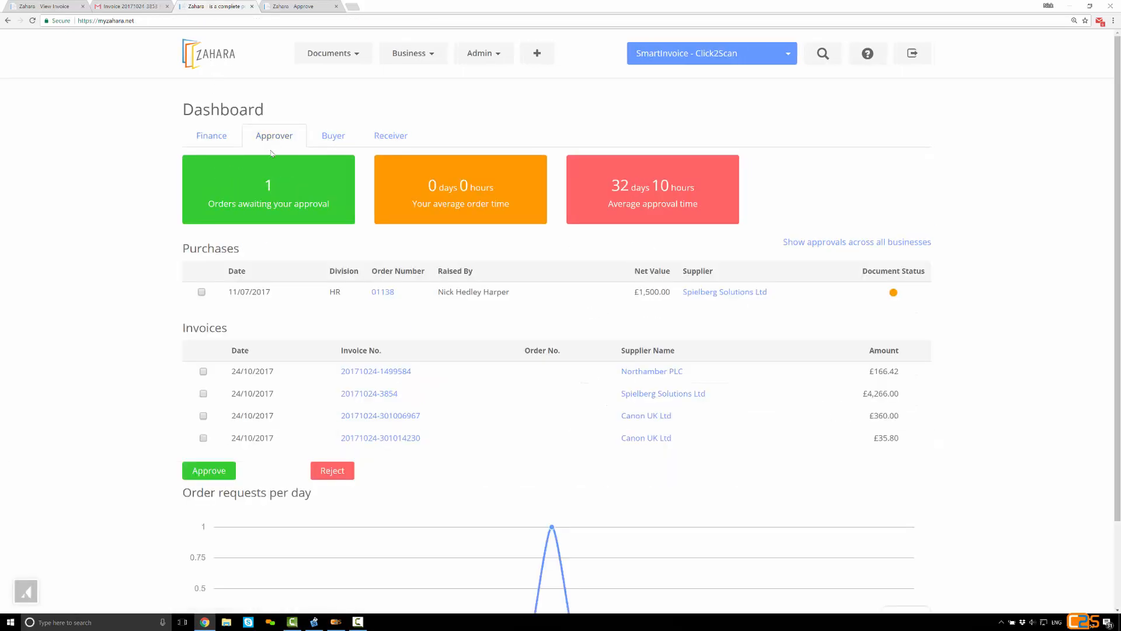
Approve all four invoices awaiting approval on the dashboard, from Northamber PLC, Spielberg Solutions Ltd and Canon UK Ltd, in one batch
click(203, 438)
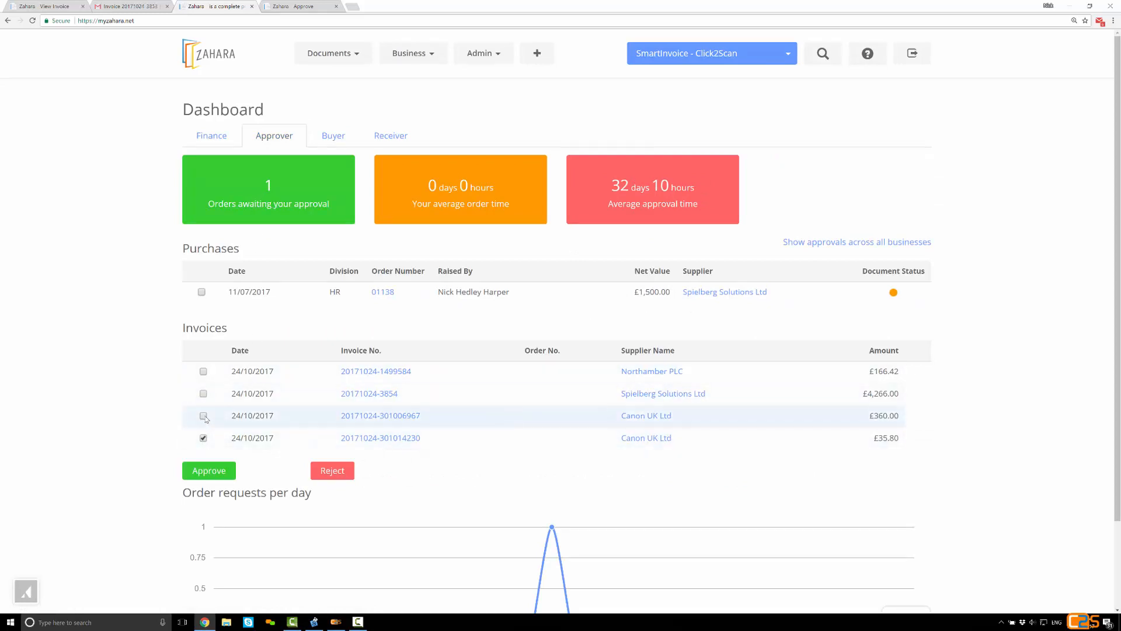
click(204, 415)
click(203, 394)
click(204, 372)
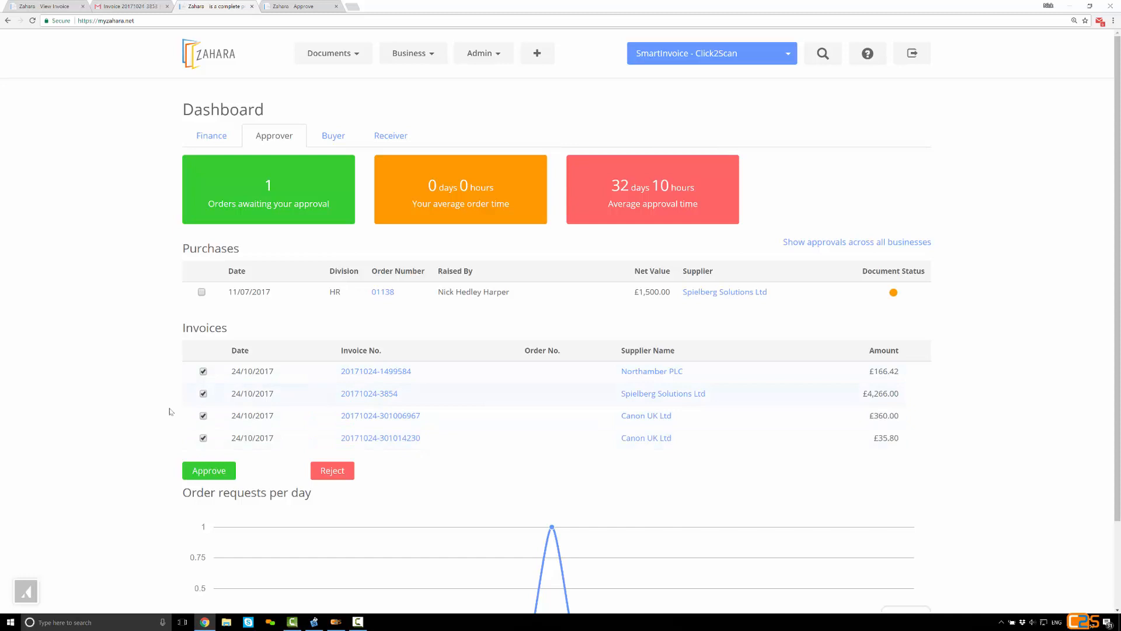
click(194, 470)
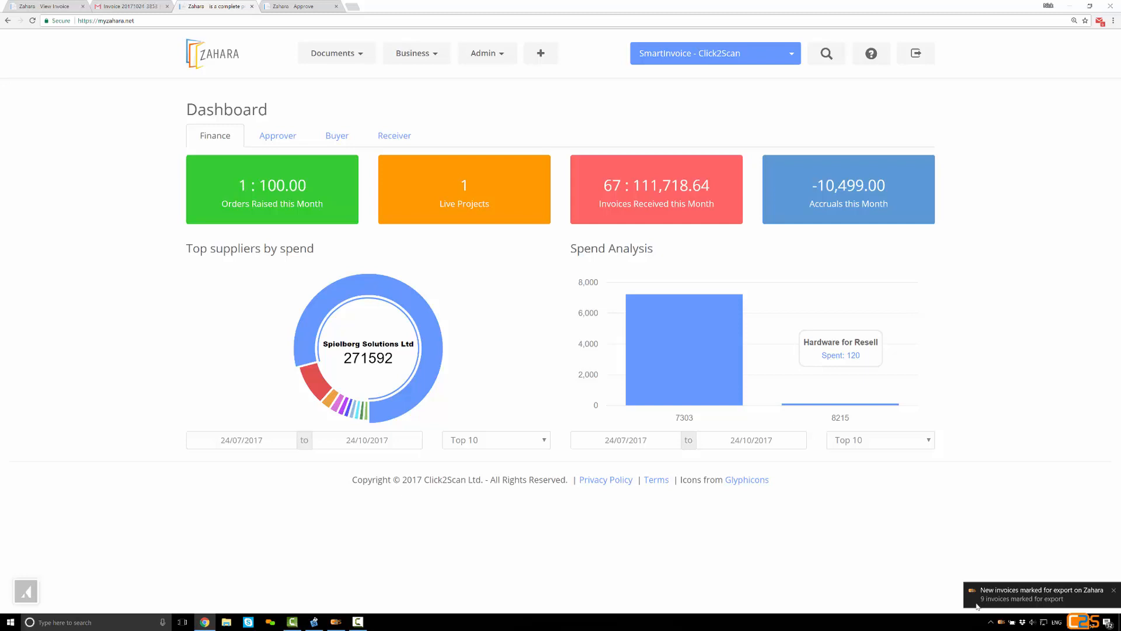
click(360, 59)
click(358, 92)
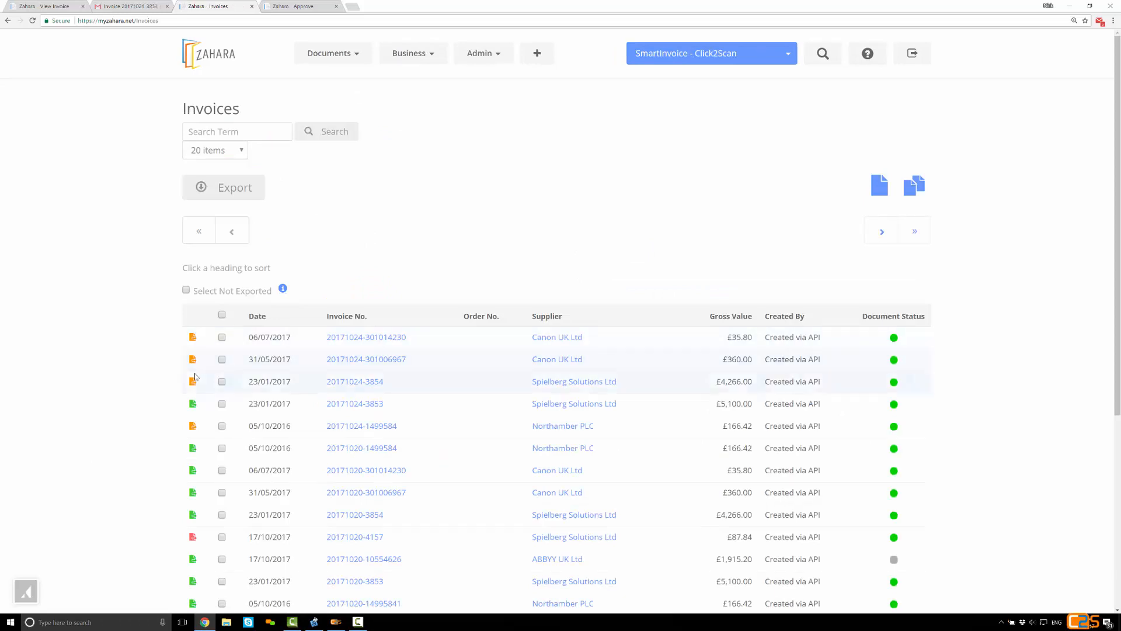
mouse_move(197, 387)
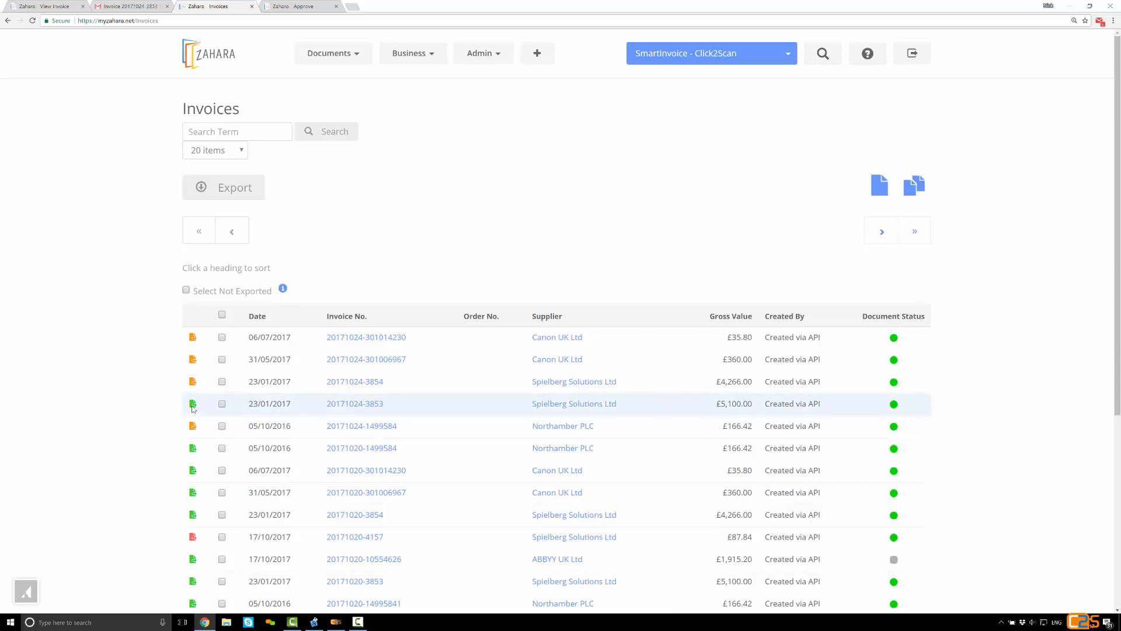
mouse_move(192, 407)
click(332, 407)
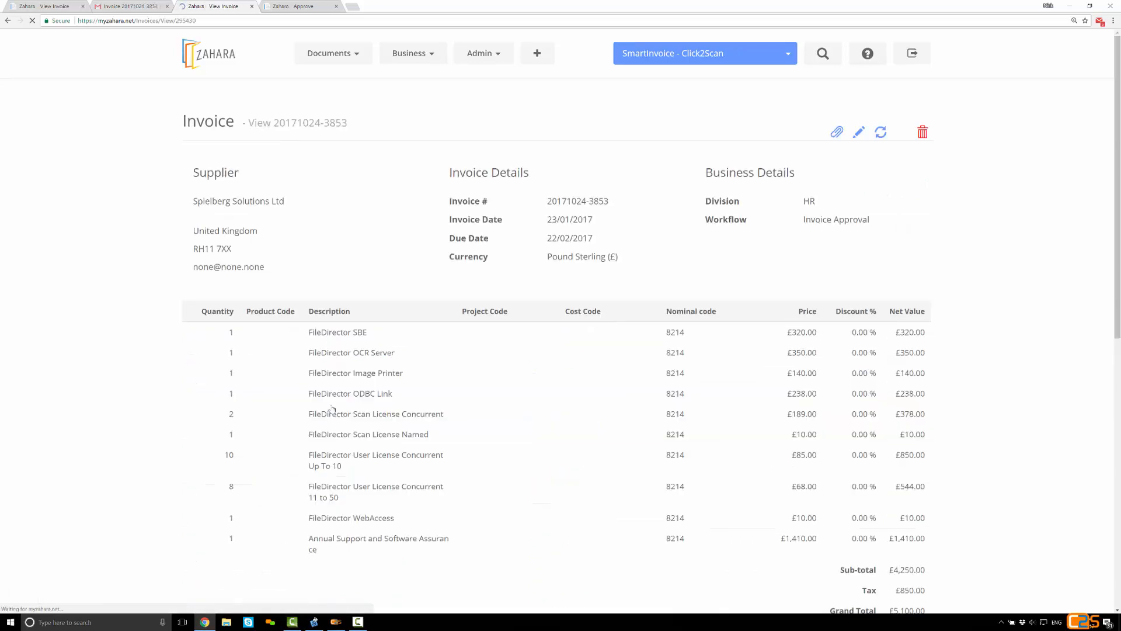
scroll(316, 418, down, 1)
scroll(314, 421, down, 8)
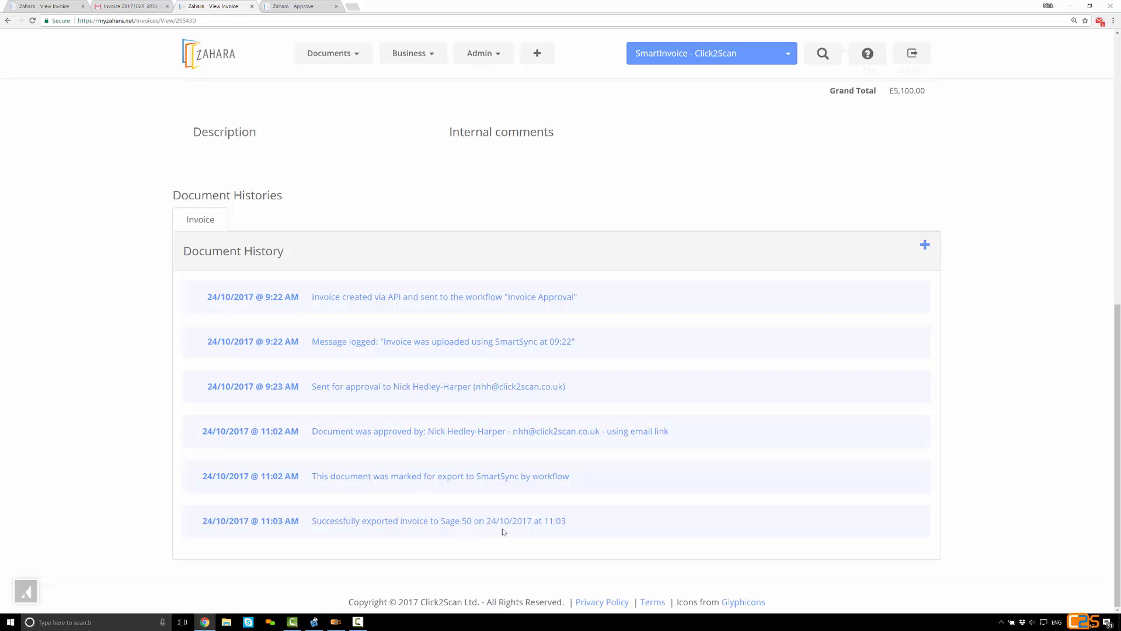
Launch Sage 50 Accounts v23, open the Click2Scan Ltd company, log on with the logon name and password, and dismiss the advice centre
click(108, 620)
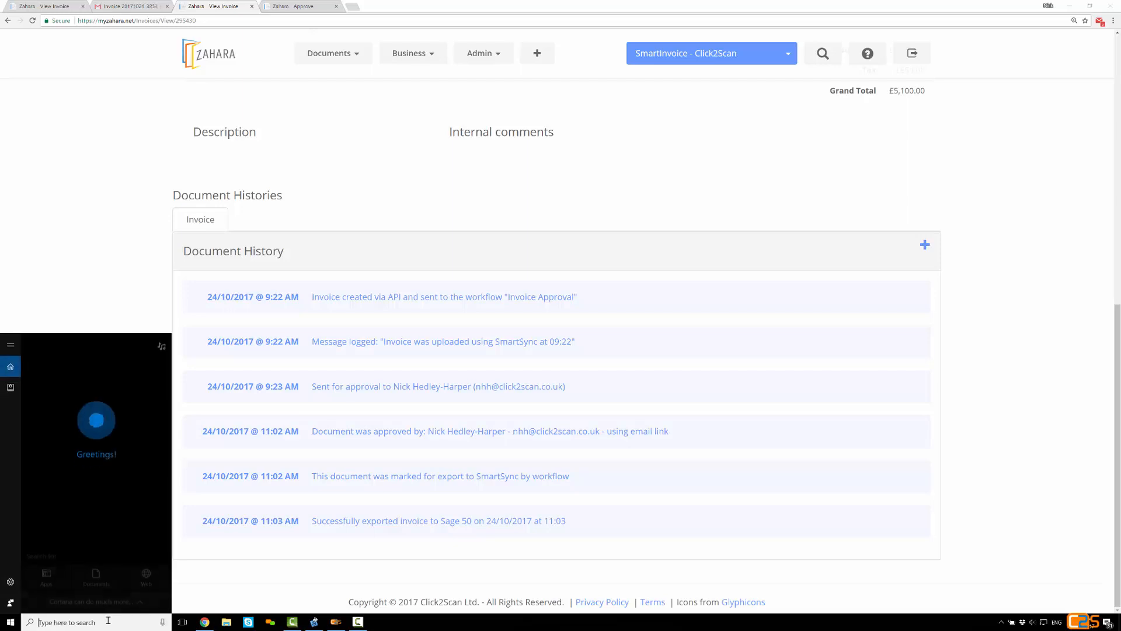
text(sage)
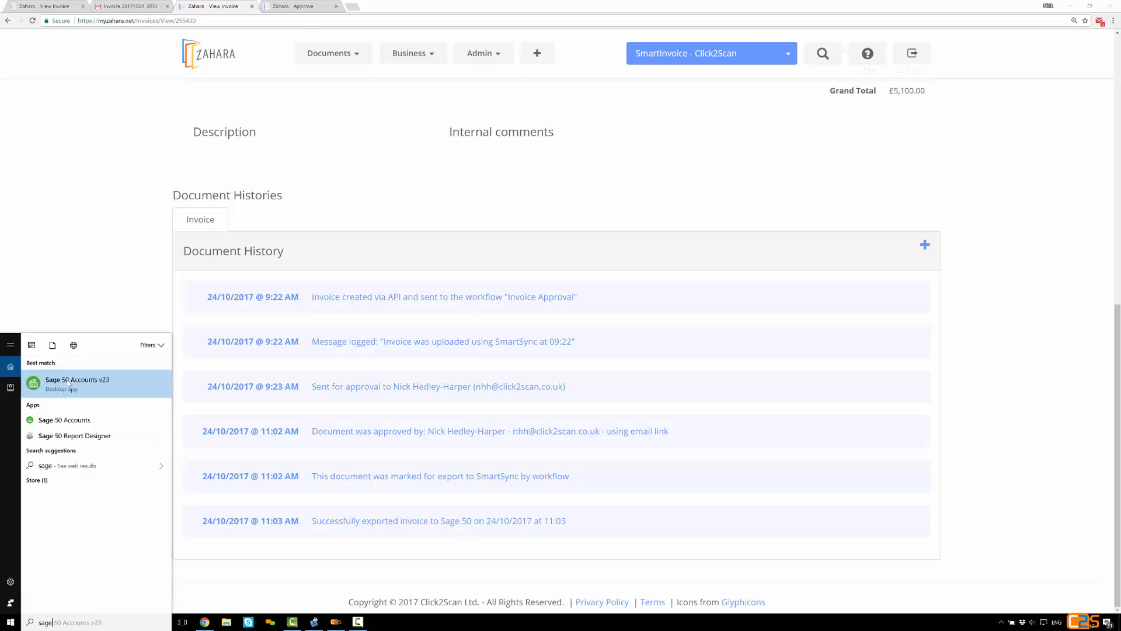
click(69, 383)
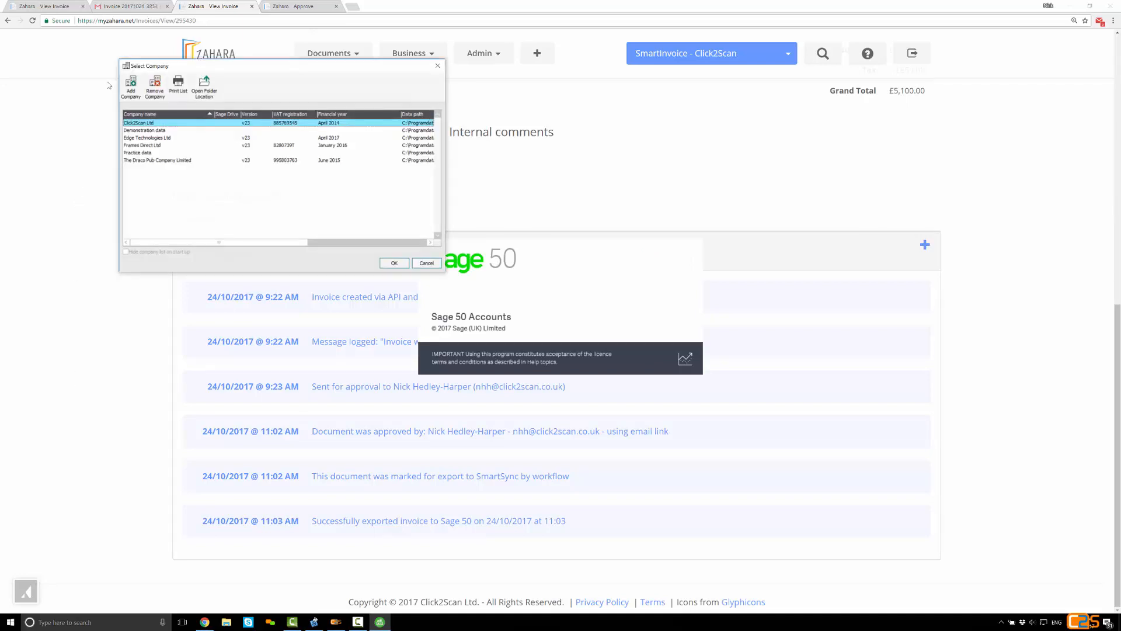
double_click(162, 126)
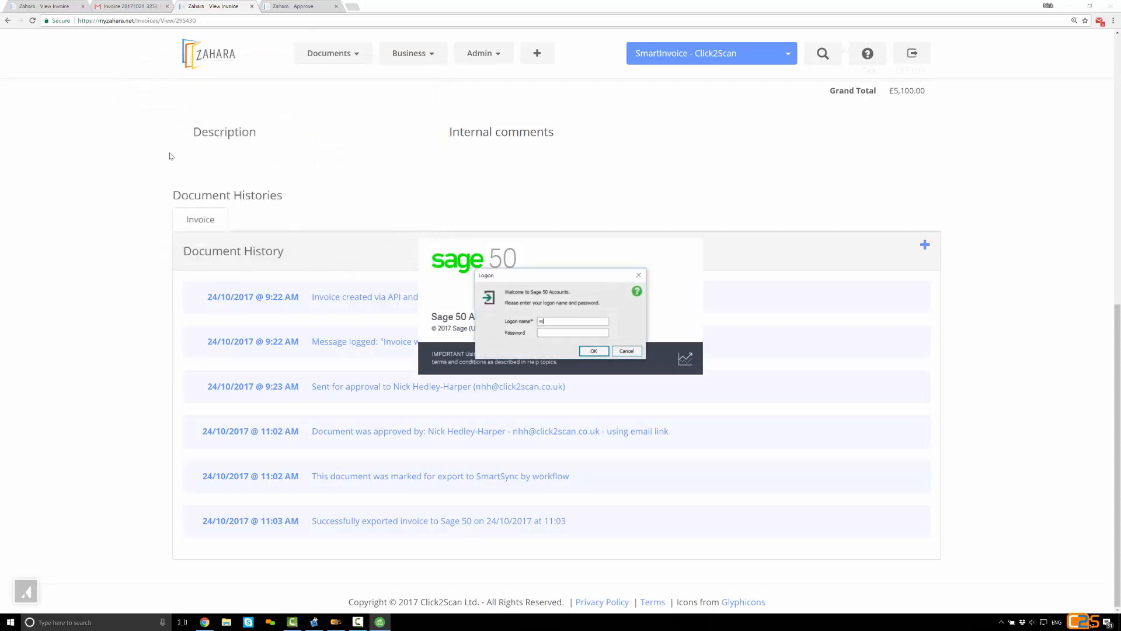
text(******)
key(Return)
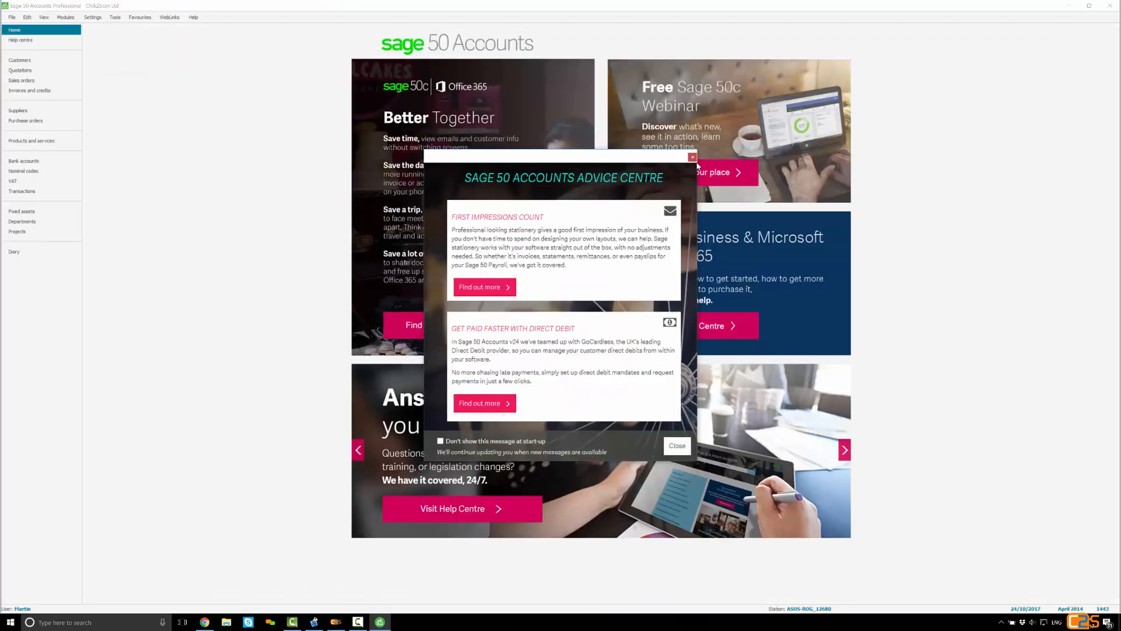
click(696, 160)
Open the supplier record of Spielberg Solutions Ltd, and examine the activity lines of its latest invoices in a maximized window
click(18, 111)
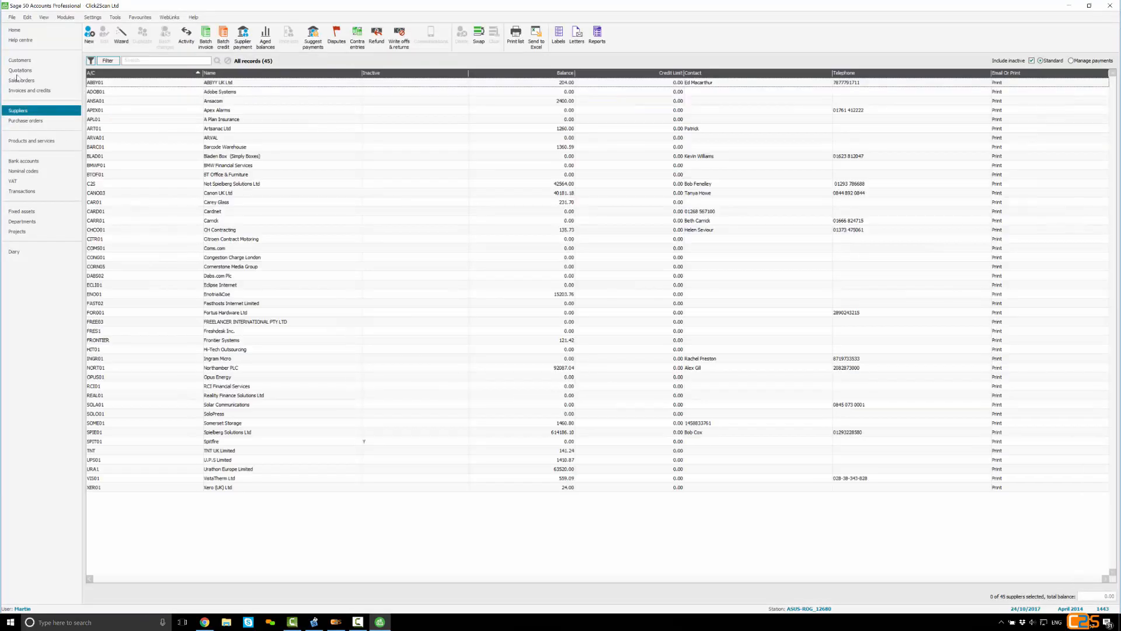
click(143, 433)
double_click(161, 431)
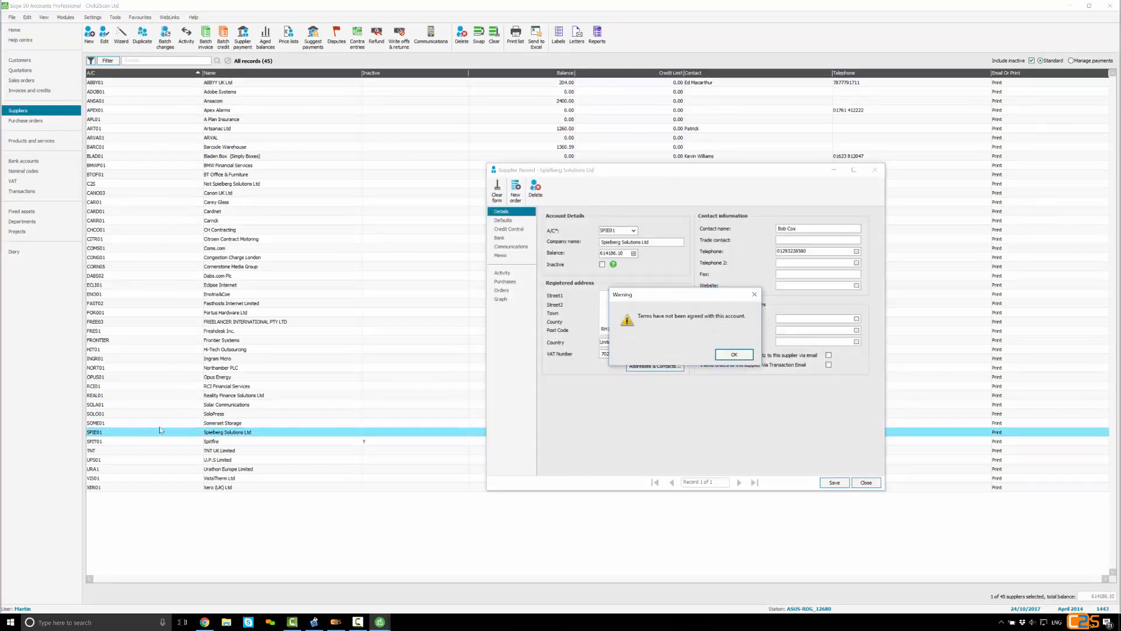
click(725, 356)
click(503, 273)
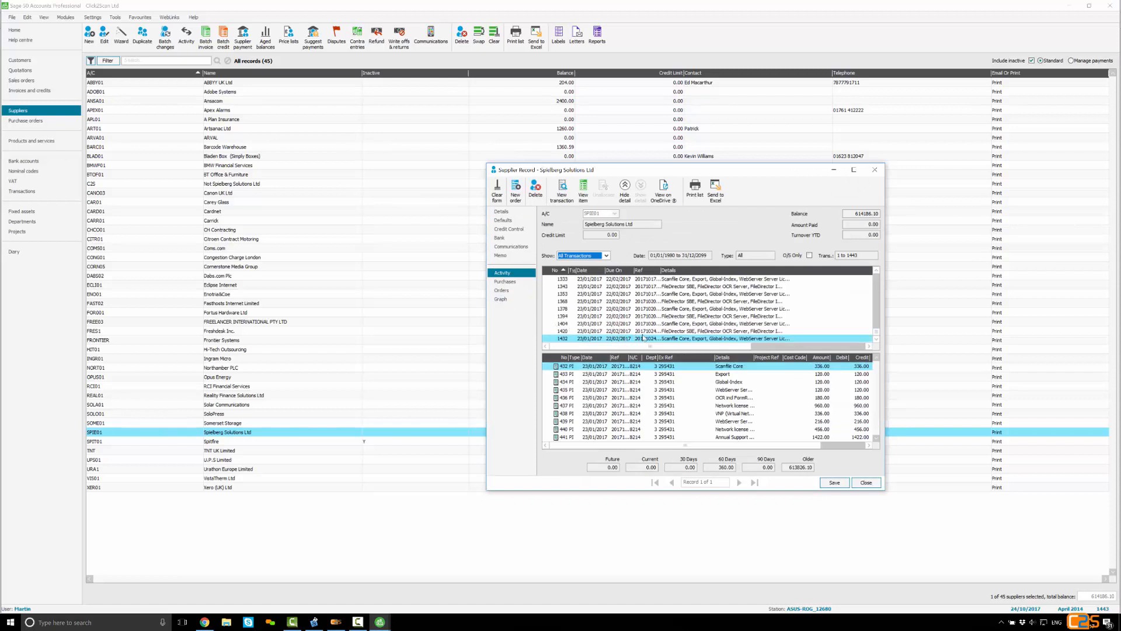
click(677, 331)
click(677, 339)
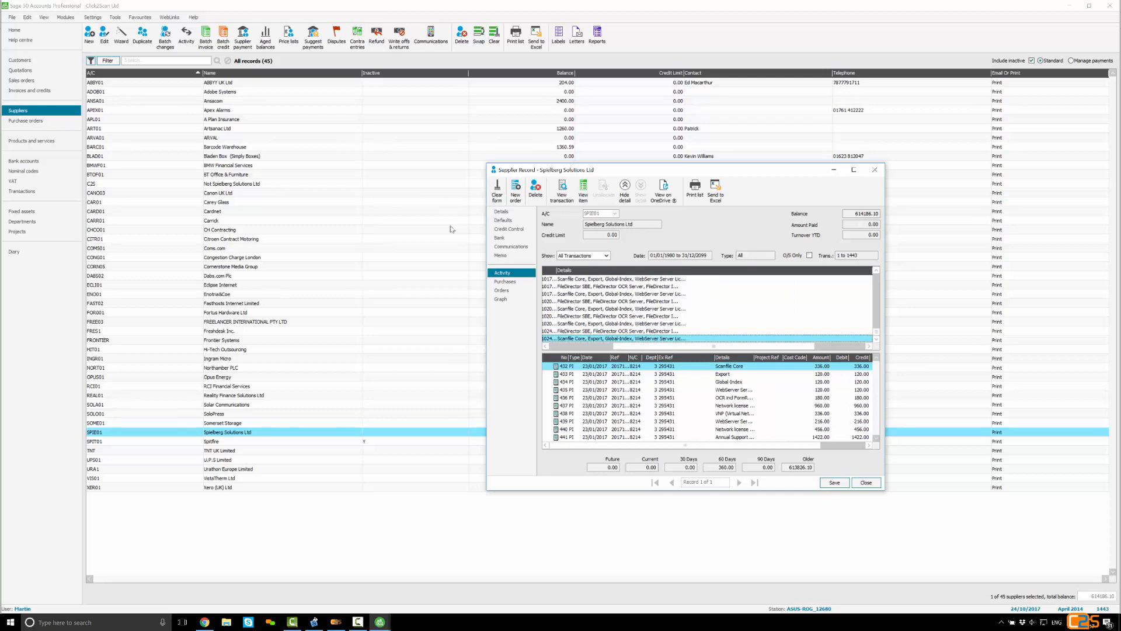
click(854, 170)
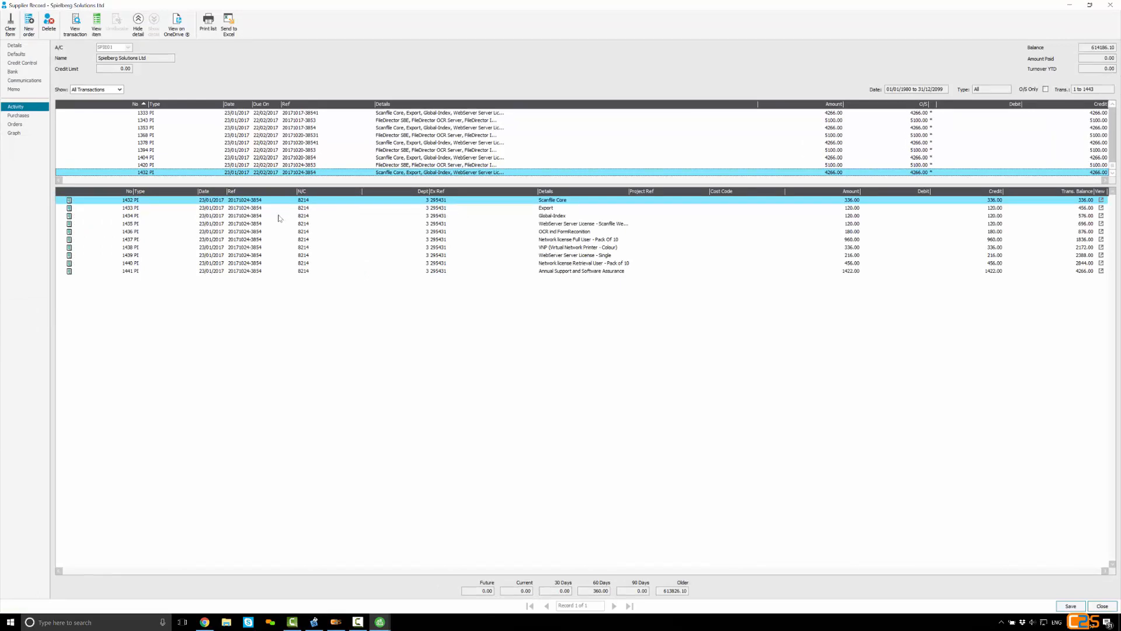
Look through the supplier's memo attachments for 20171024-3853.pdf and 20171024-3854.pdf
click(14, 89)
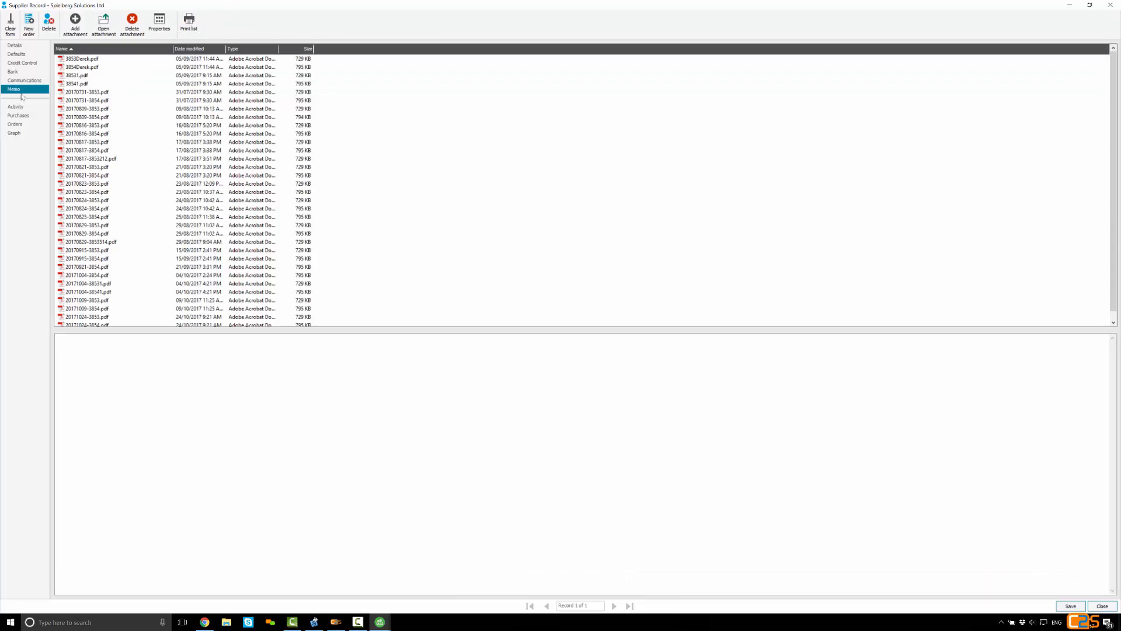
scroll(74, 186, down, 1)
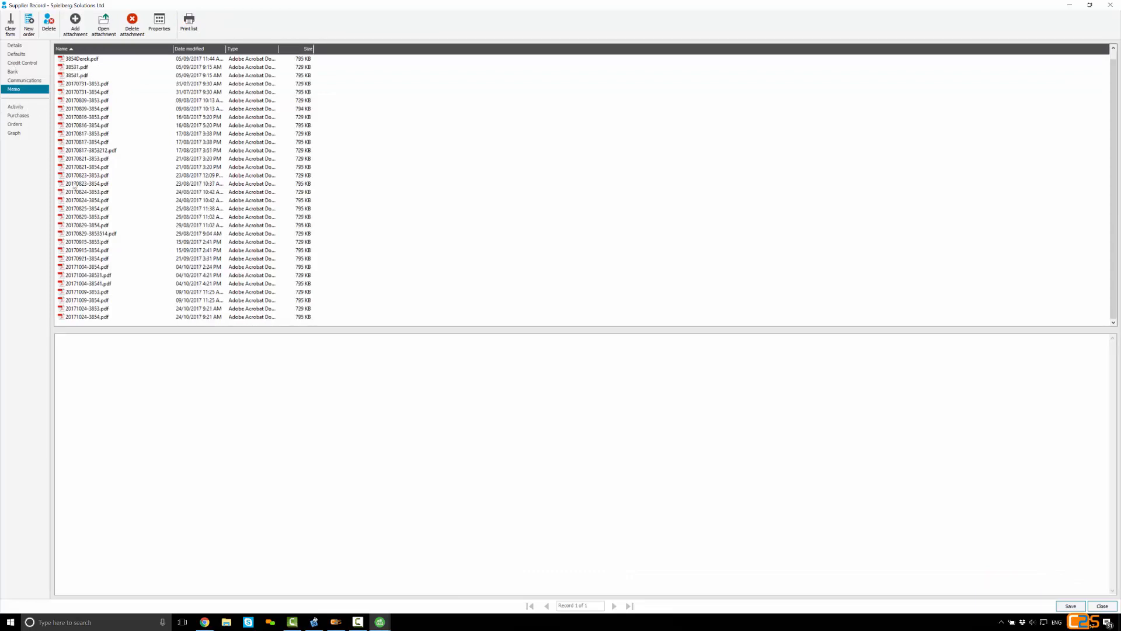
click(97, 308)
click(96, 316)
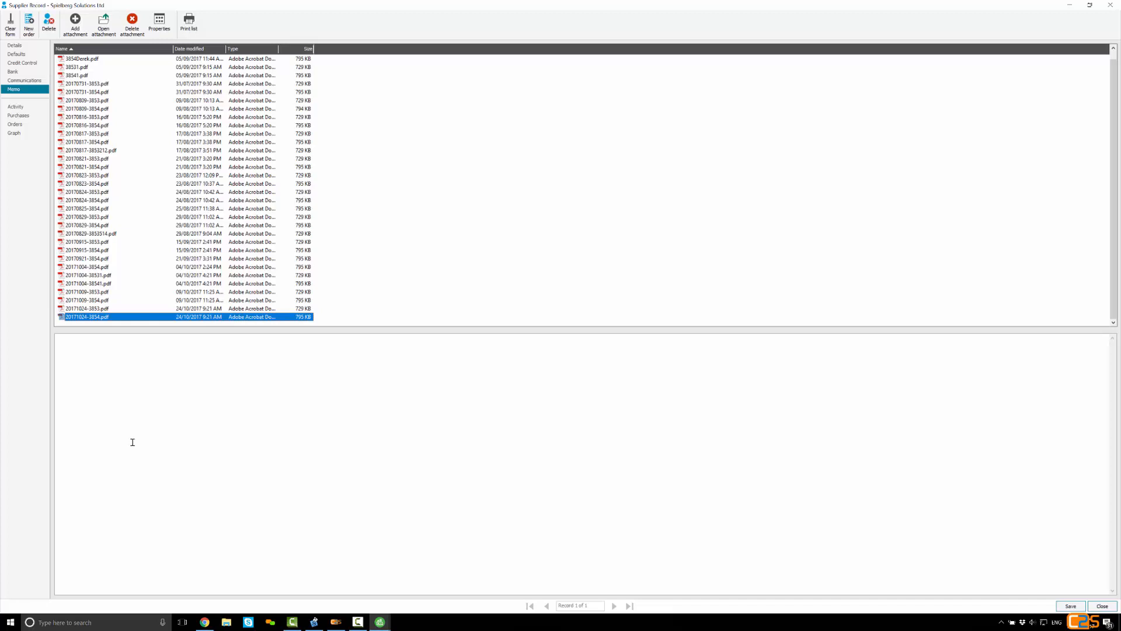
Return to Zahara in the browser and switch the active business to SmartInvoice - Edge Technologies
click(201, 624)
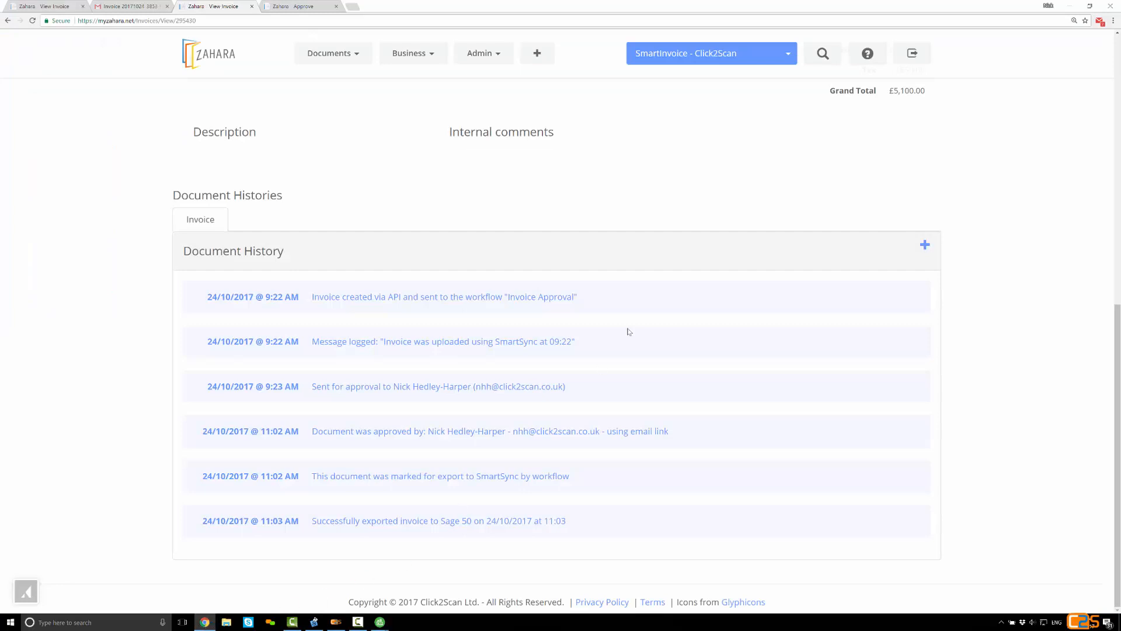
click(786, 63)
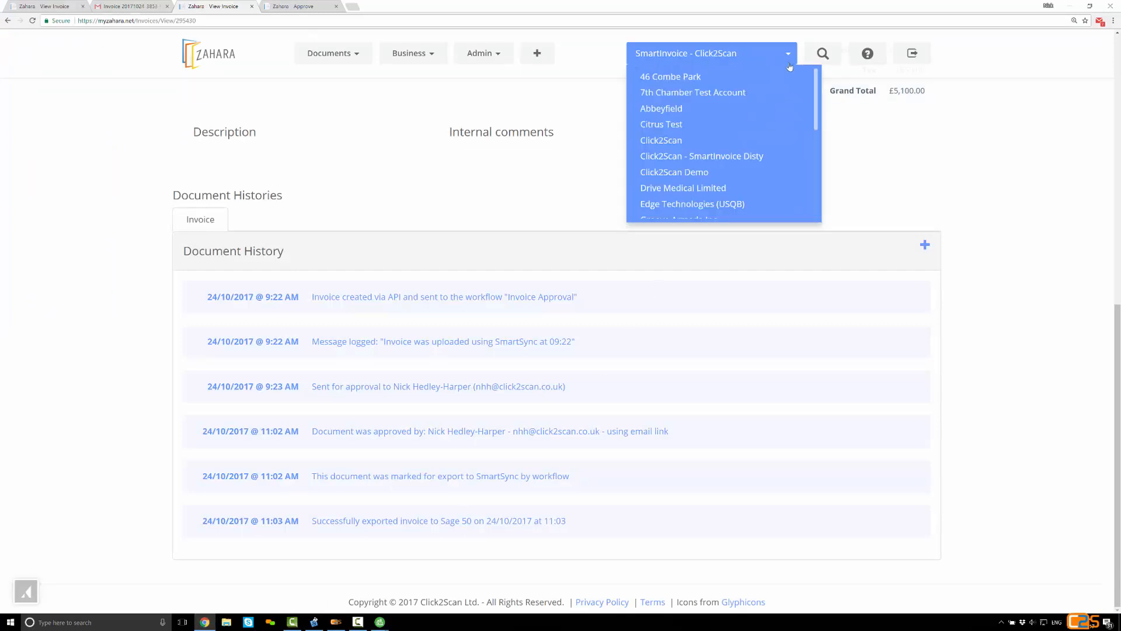
scroll(816, 104, down, 5)
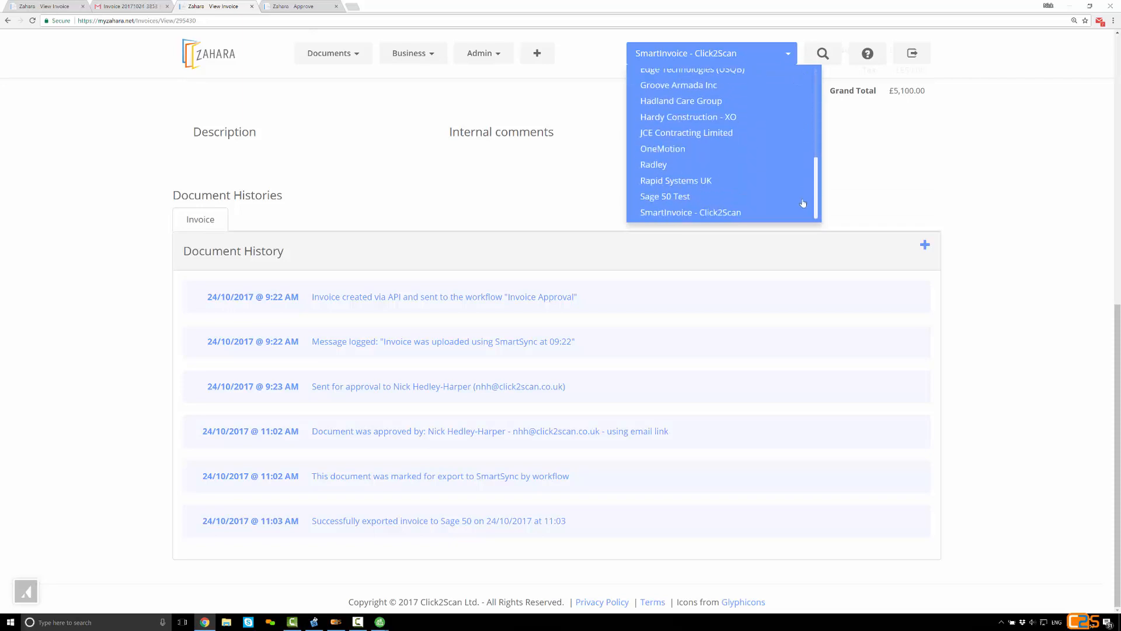
click(691, 150)
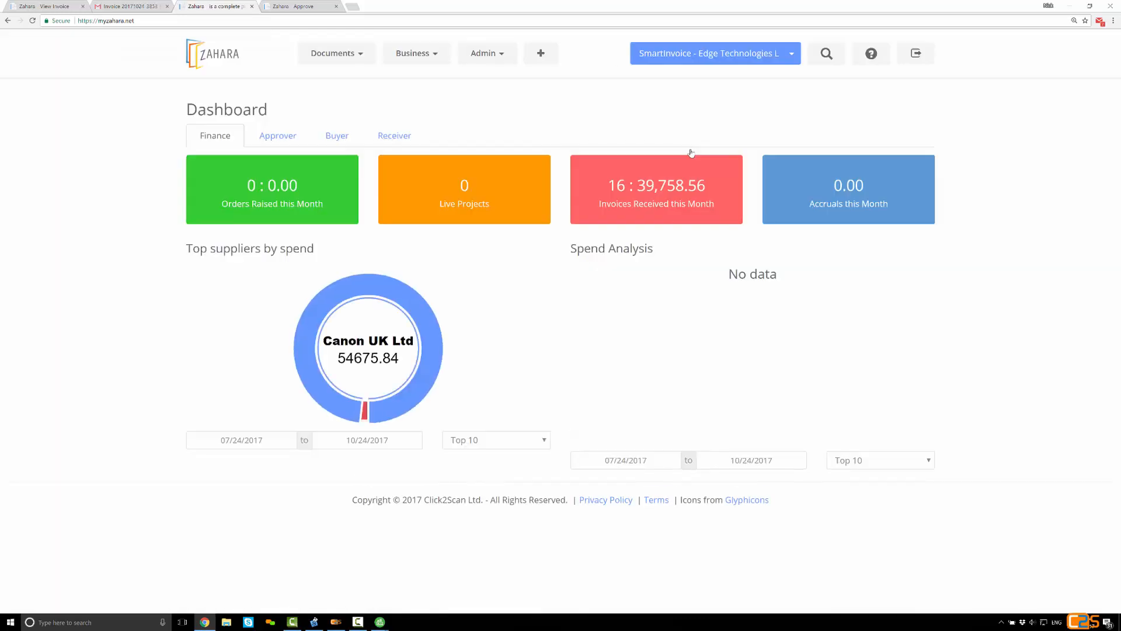
click(351, 59)
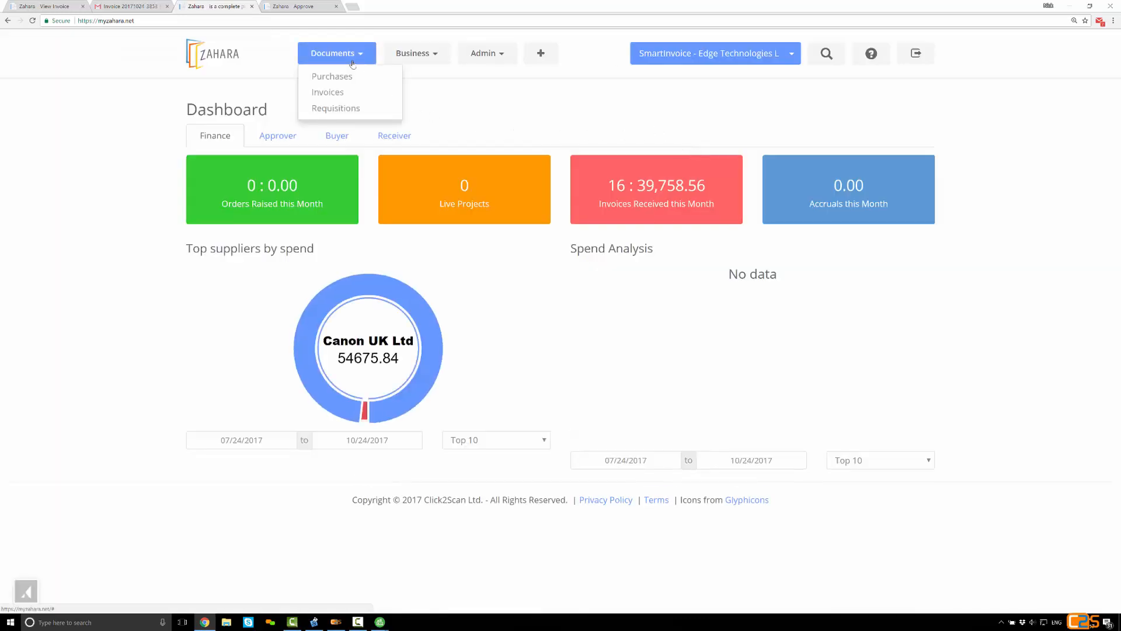
click(346, 95)
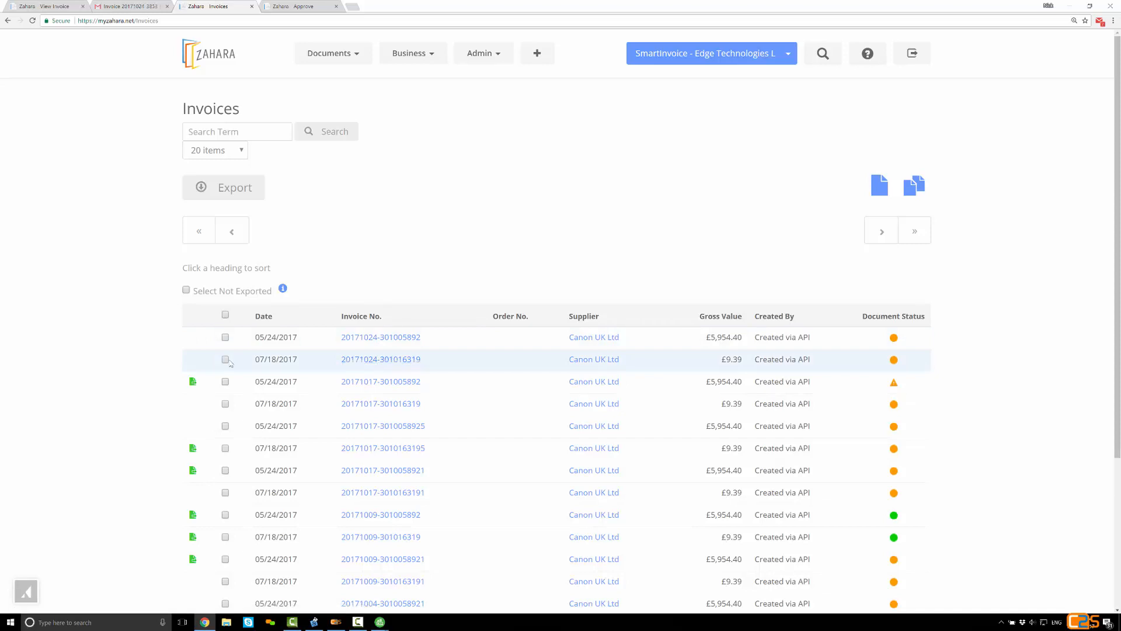
click(225, 337)
click(225, 359)
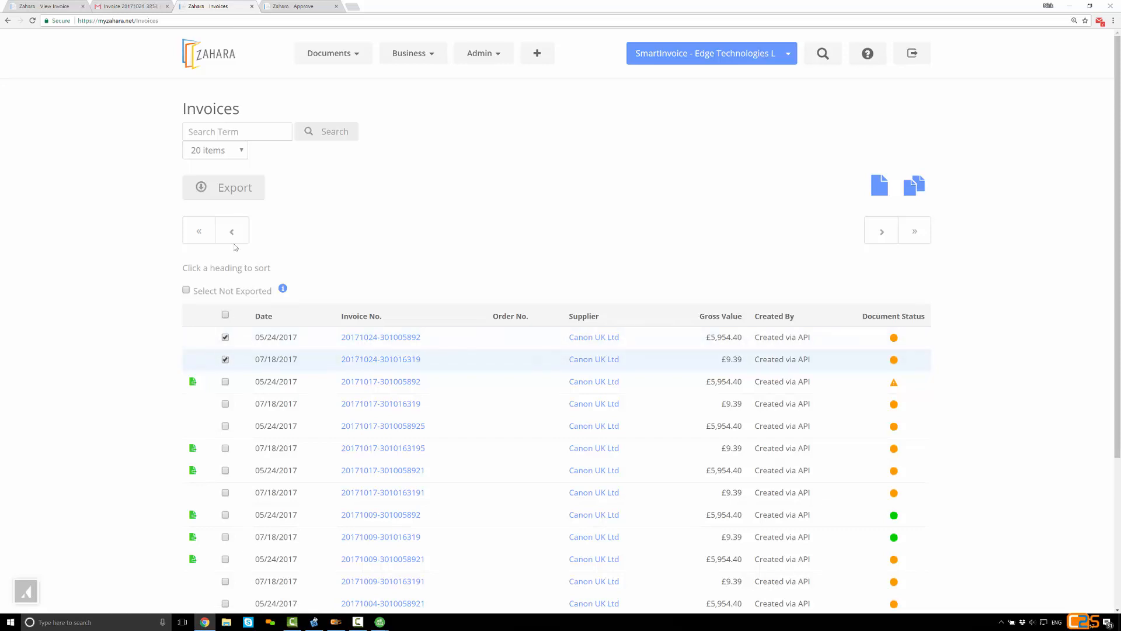
click(231, 197)
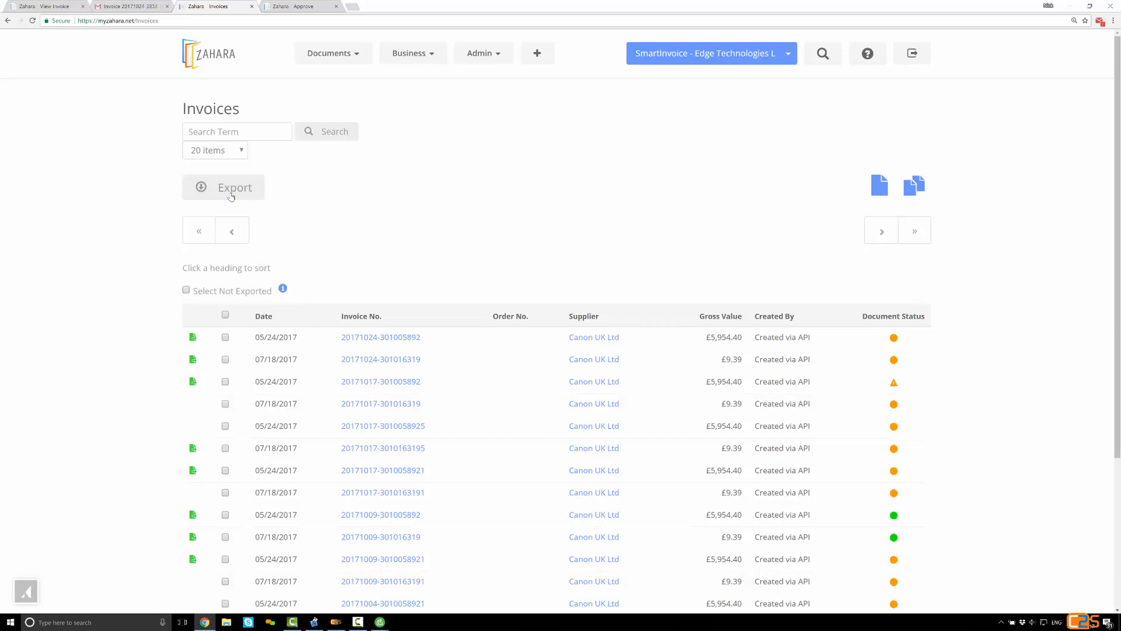
click(343, 339)
scroll(344, 343, down, 3)
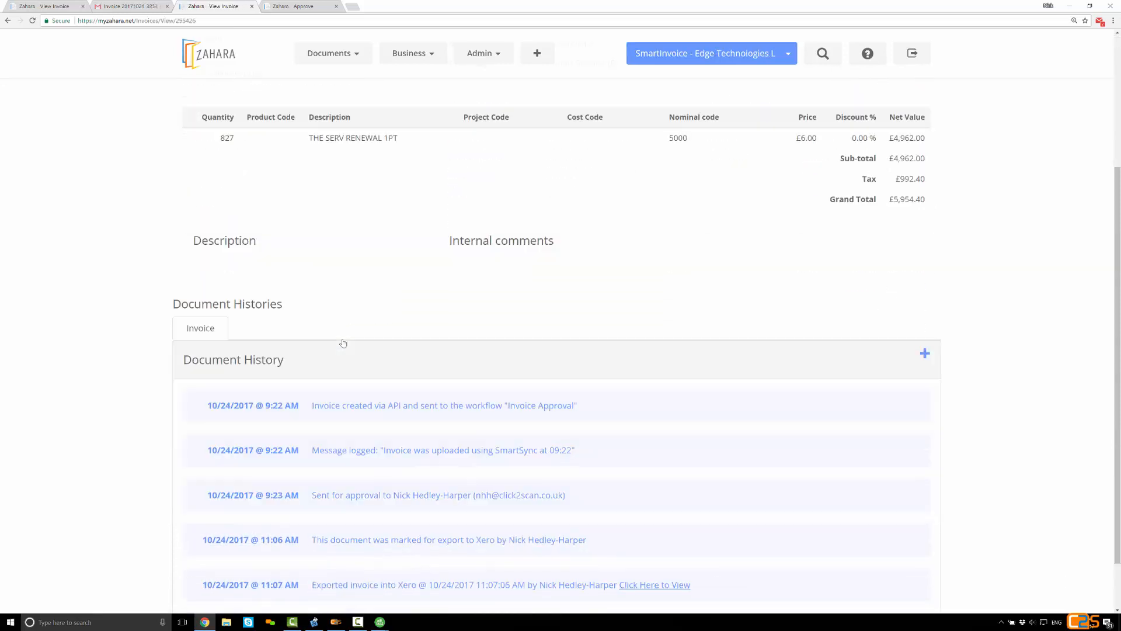
scroll(343, 343, down, 1)
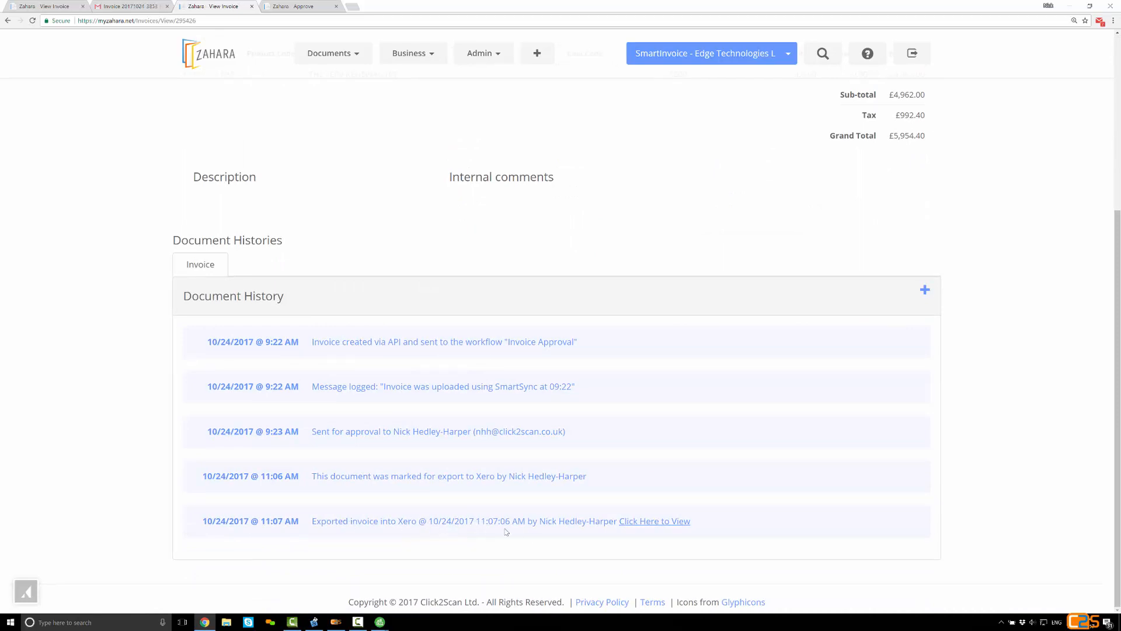
click(647, 522)
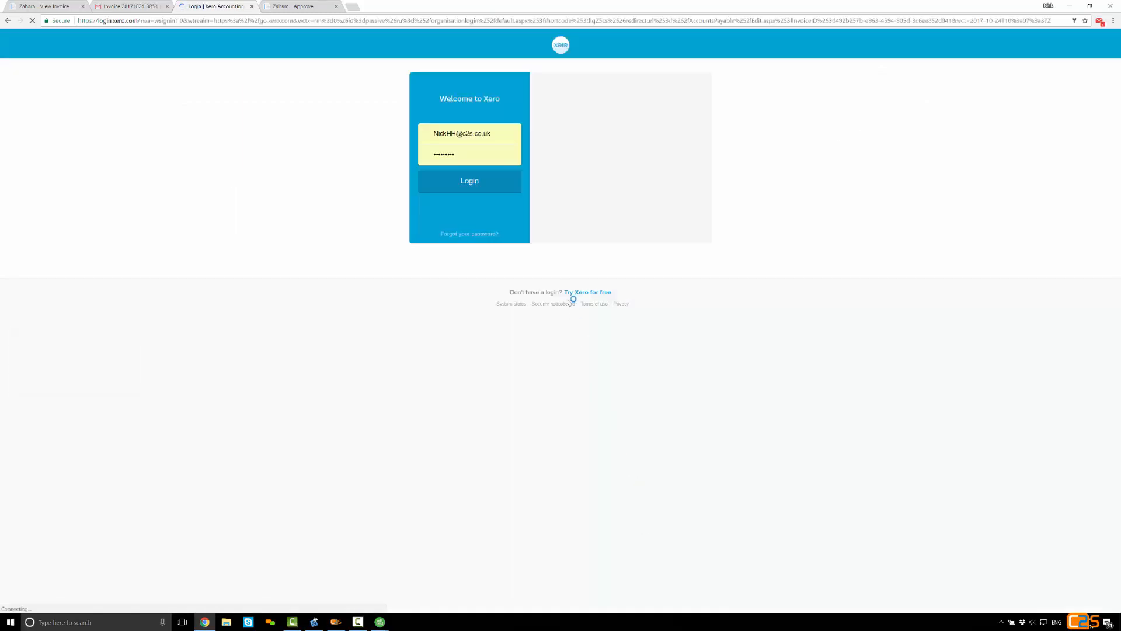
click(497, 191)
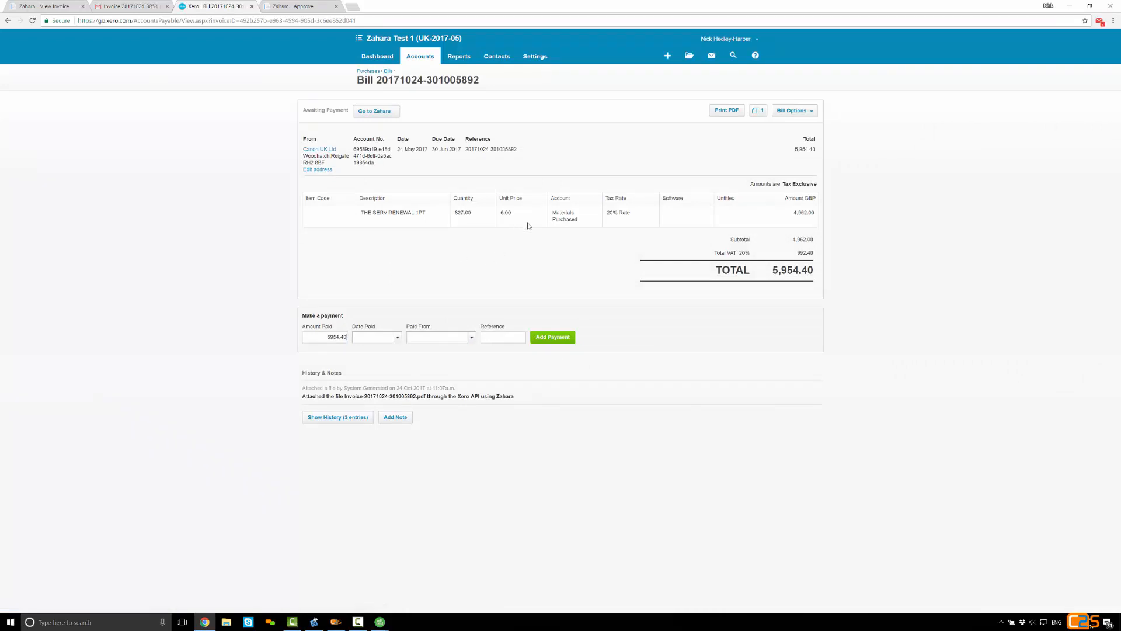
Preview the bill's attached file Invoice-20171024-301005892.pdf, close it, and follow the bill's link back to the invoice in Zahara
click(757, 112)
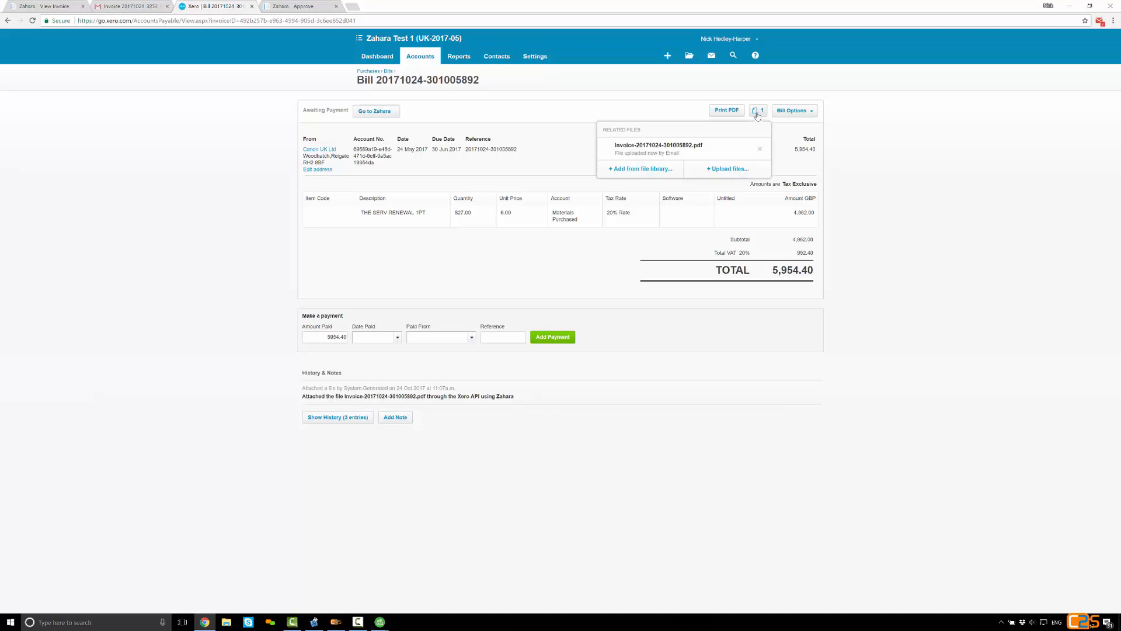
click(707, 154)
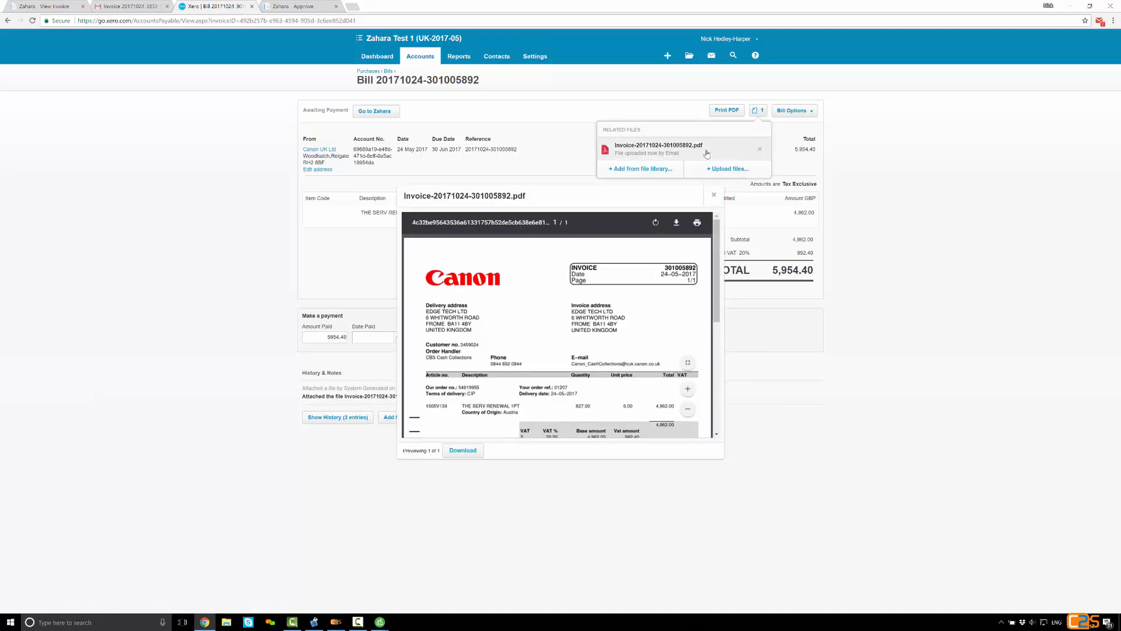
click(713, 194)
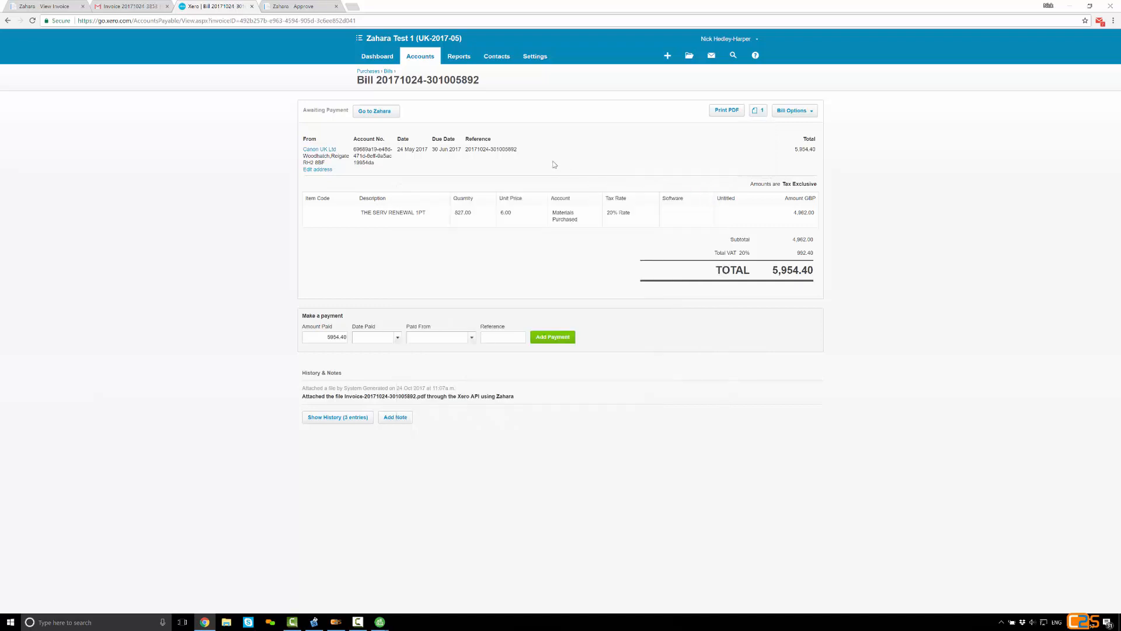
click(386, 117)
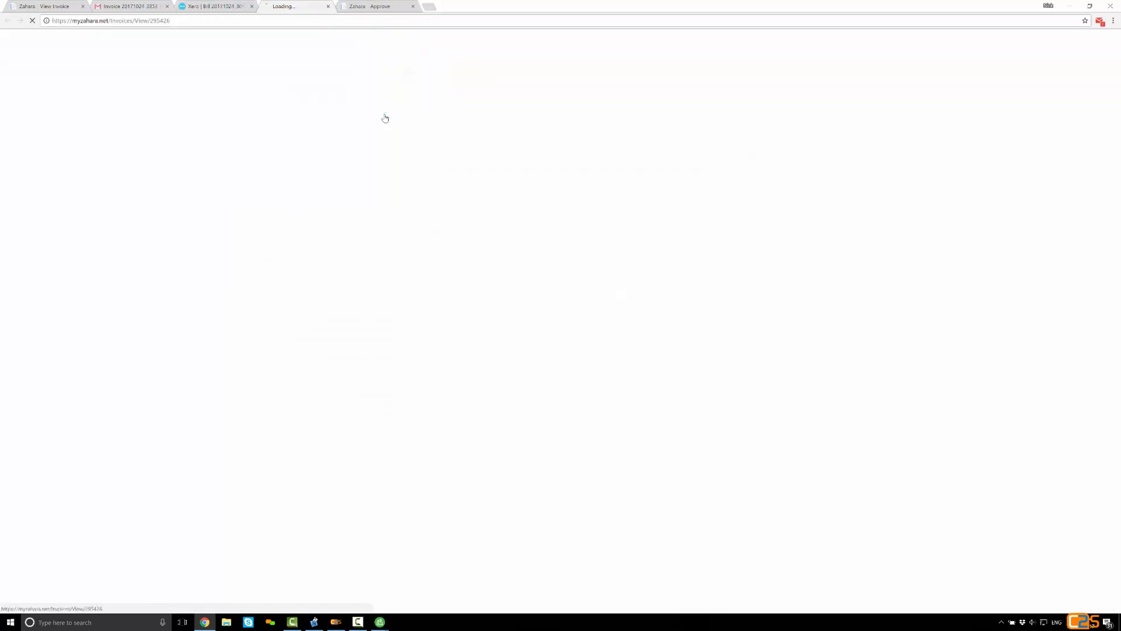